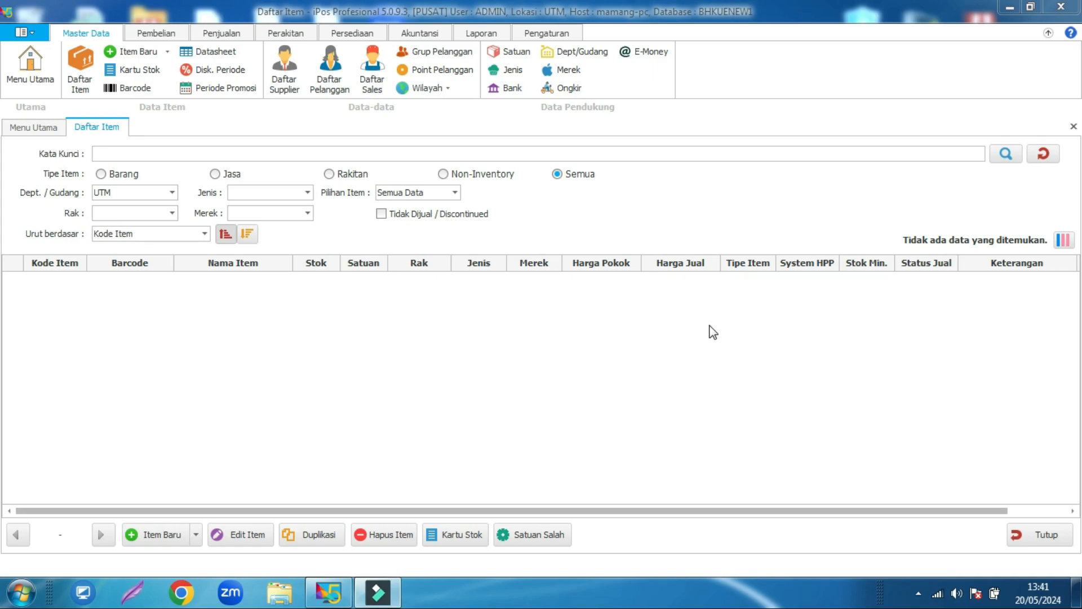
Step: Create a new Barang (INV) item with item code 001 and name COKLAT
left_click(165, 532)
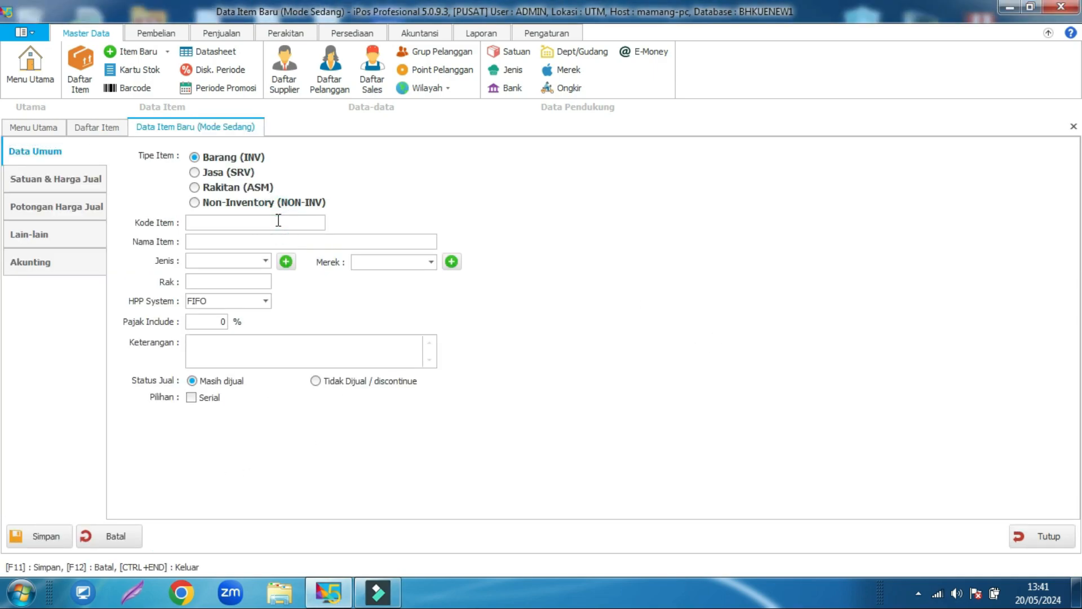
type("001co")
key("BackSpace")
key("BackSpace")
type("COKLAT")
Step: Set the item's base unit to KG and its cost price (Harga Pokok) to 100.000
left_click(79, 178)
left_click(242, 203)
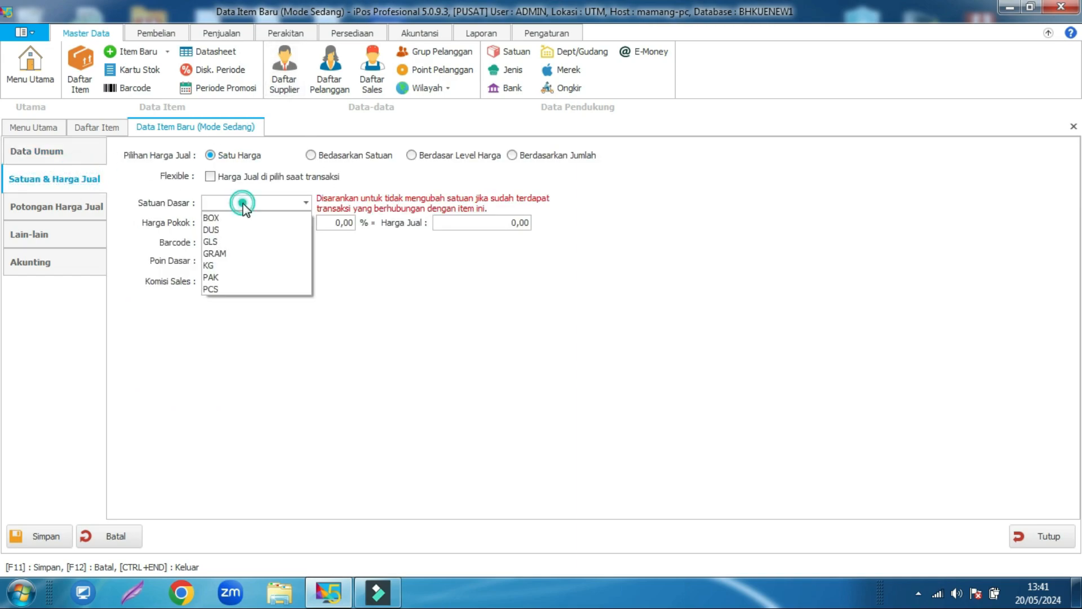
left_click(243, 266)
left_click(270, 222)
type("1000000,00")
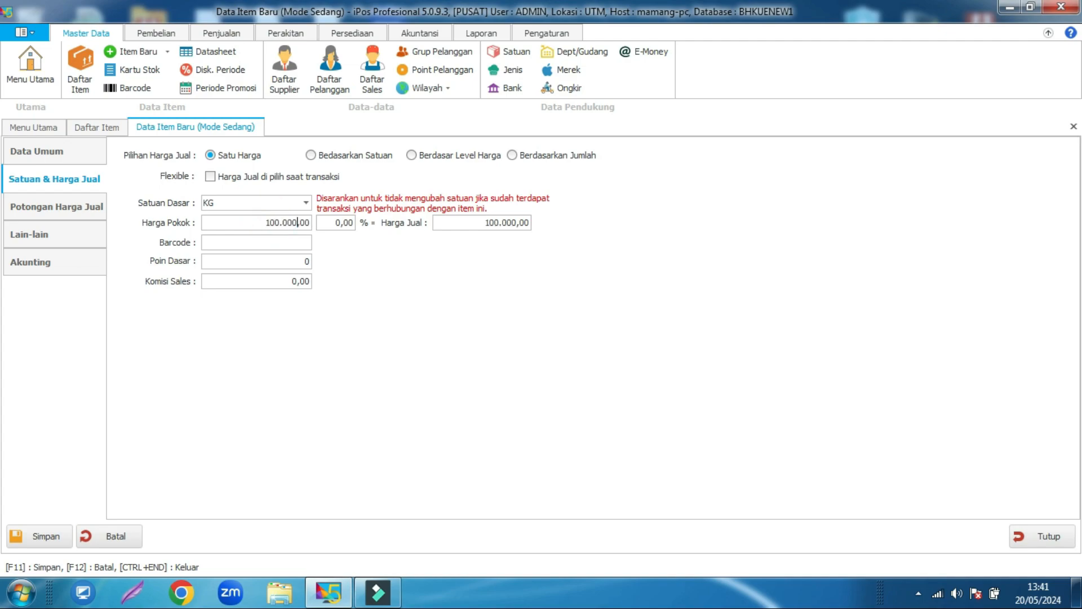
Step: Assign the category (Jenis) MKN to COKLAT and save the item
left_click(49, 533)
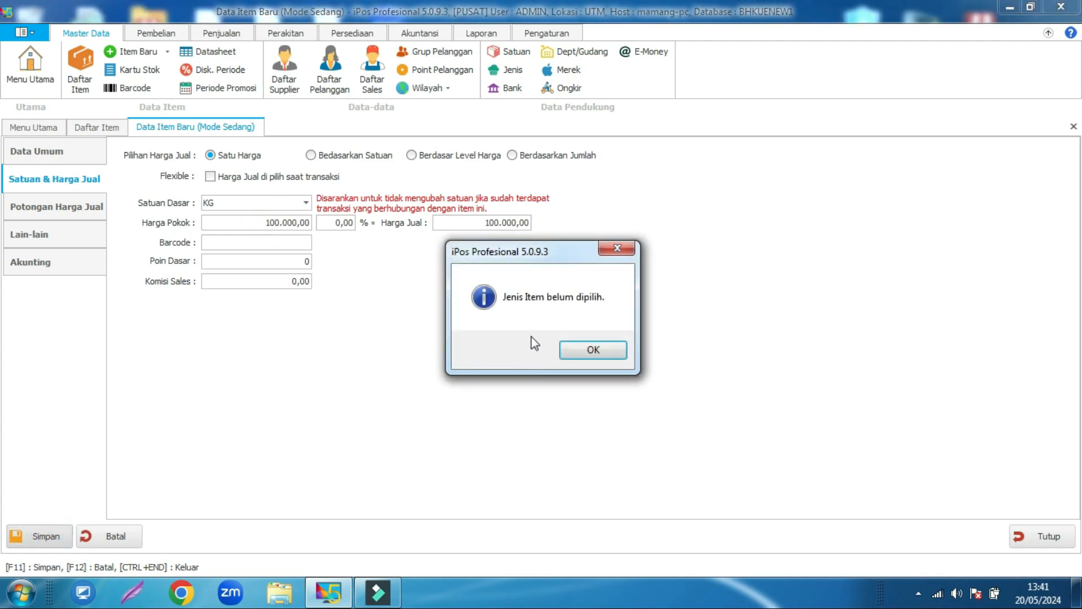
left_click(575, 351)
left_click(217, 261)
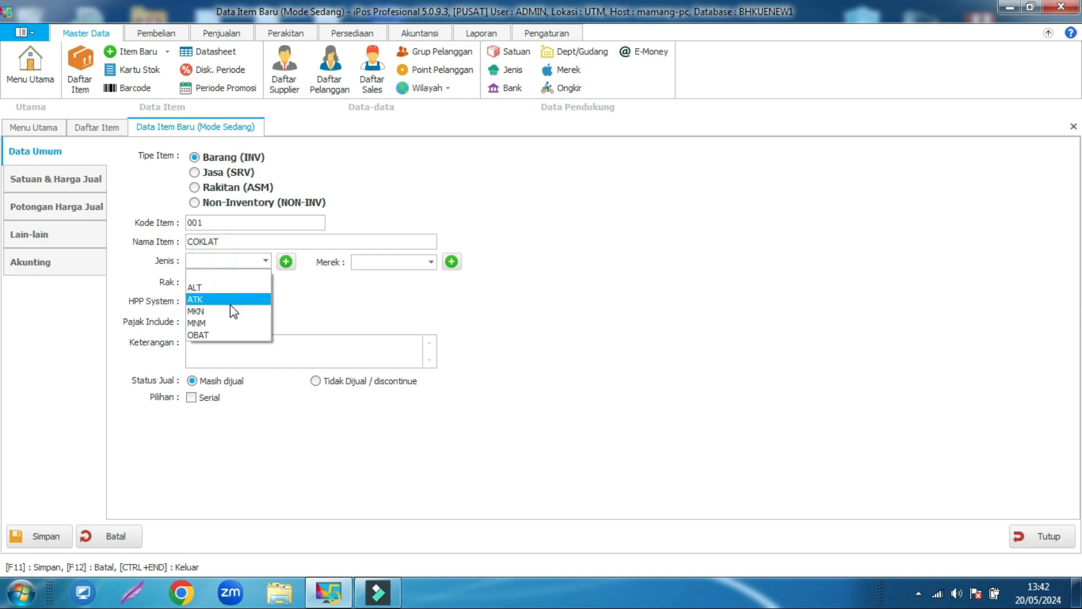
left_click(232, 309)
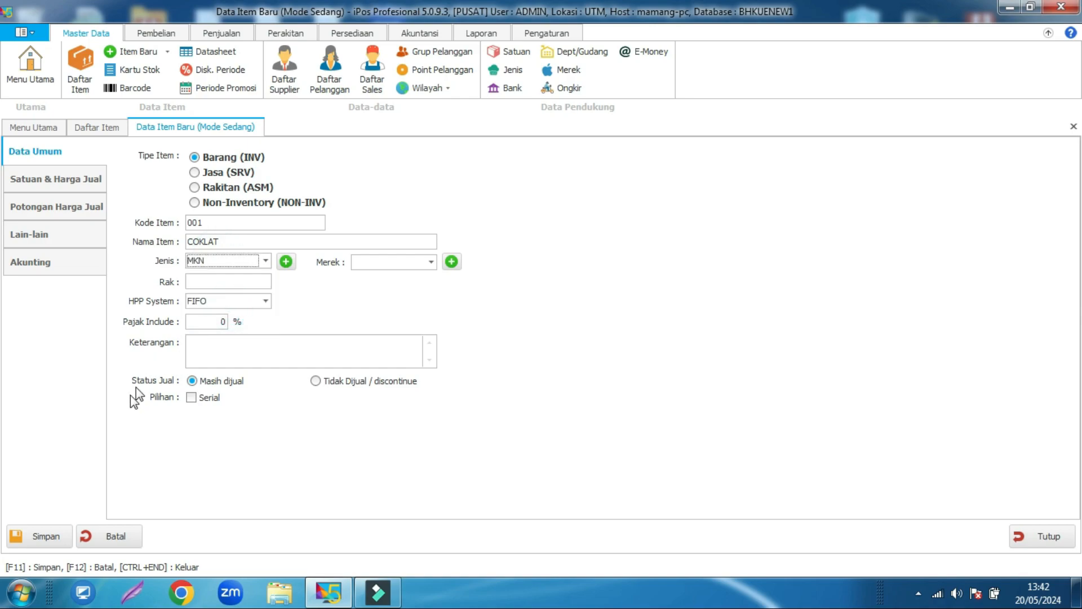
left_click(42, 536)
left_click(536, 366)
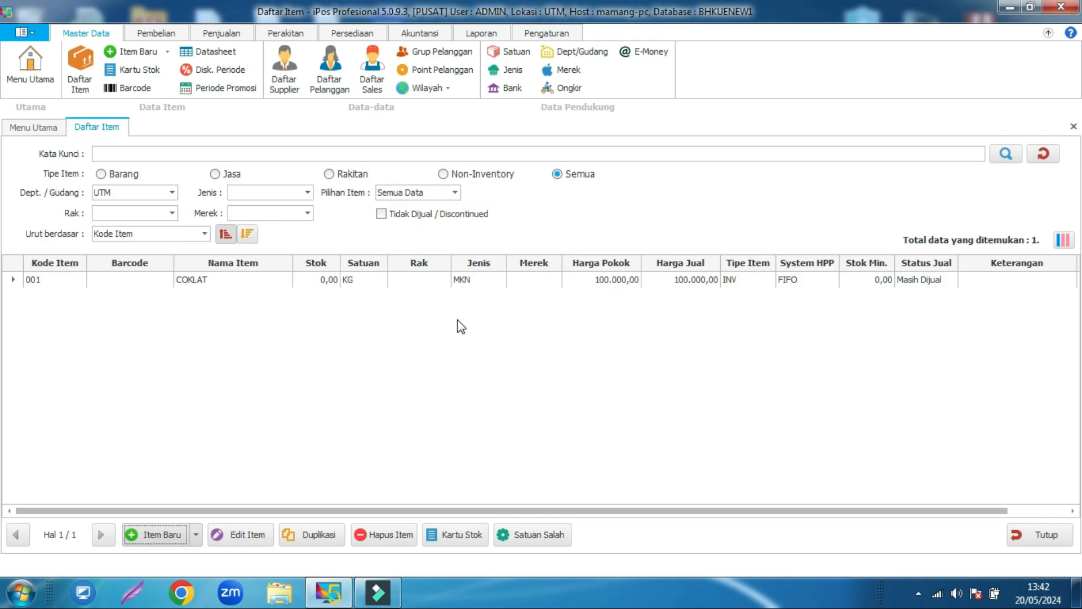
Step: Create another new item with item code GR001 and name COKLAT 100 GRAM
left_click(212, 281)
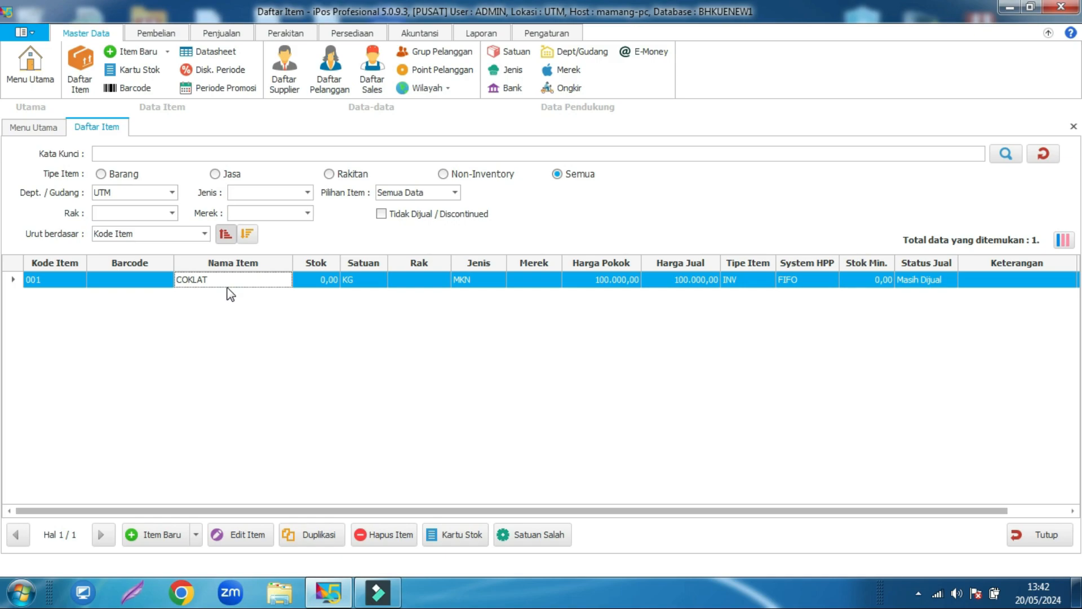
left_click(148, 535)
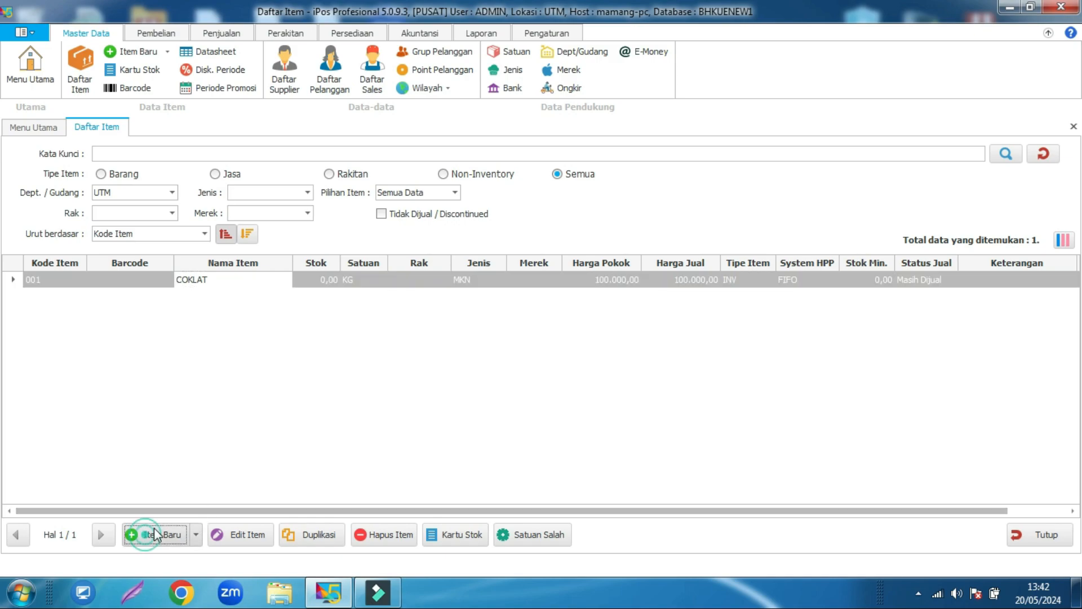
left_click(221, 224)
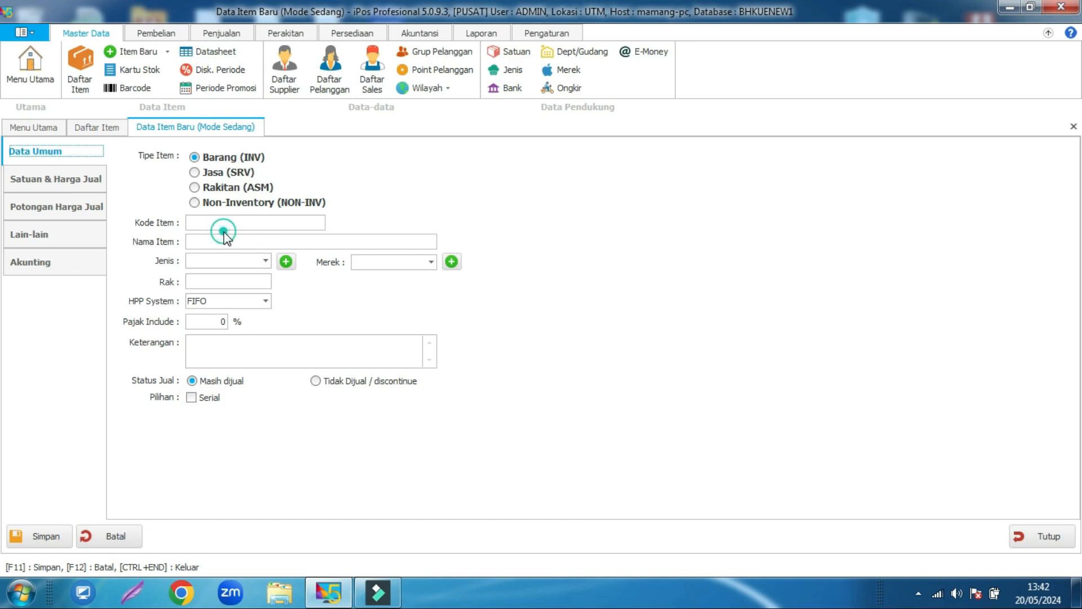
type("GR")
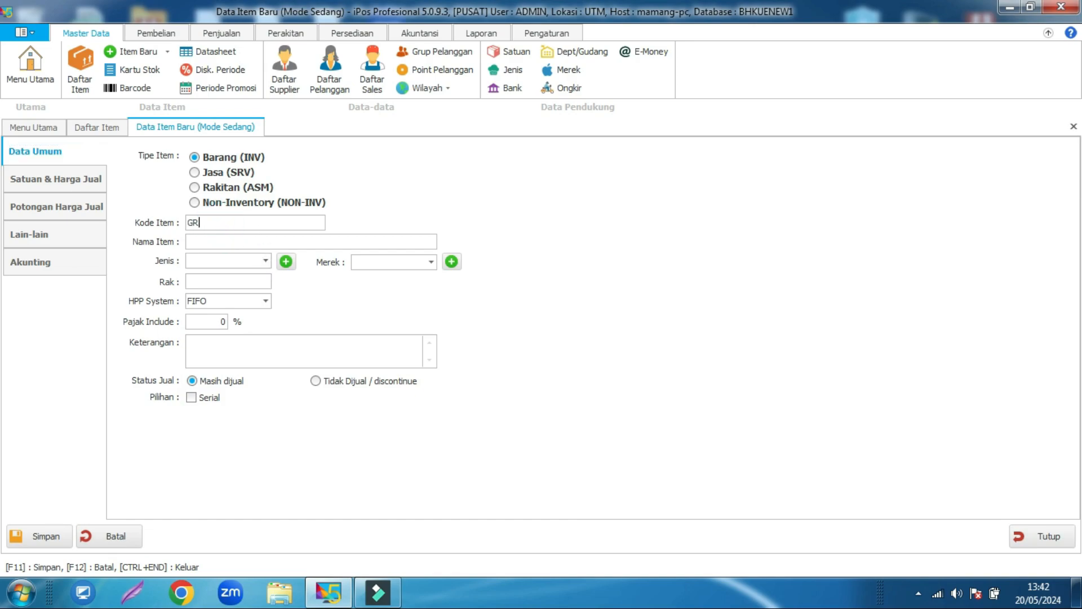
type("000")
type("COKLAT 10")
type("0 GRAM")
Step: Set the category (Jenis) of COKLAT 100 GRAM to MKN
left_click(220, 264)
left_click(222, 299)
left_click(230, 264)
left_click(223, 311)
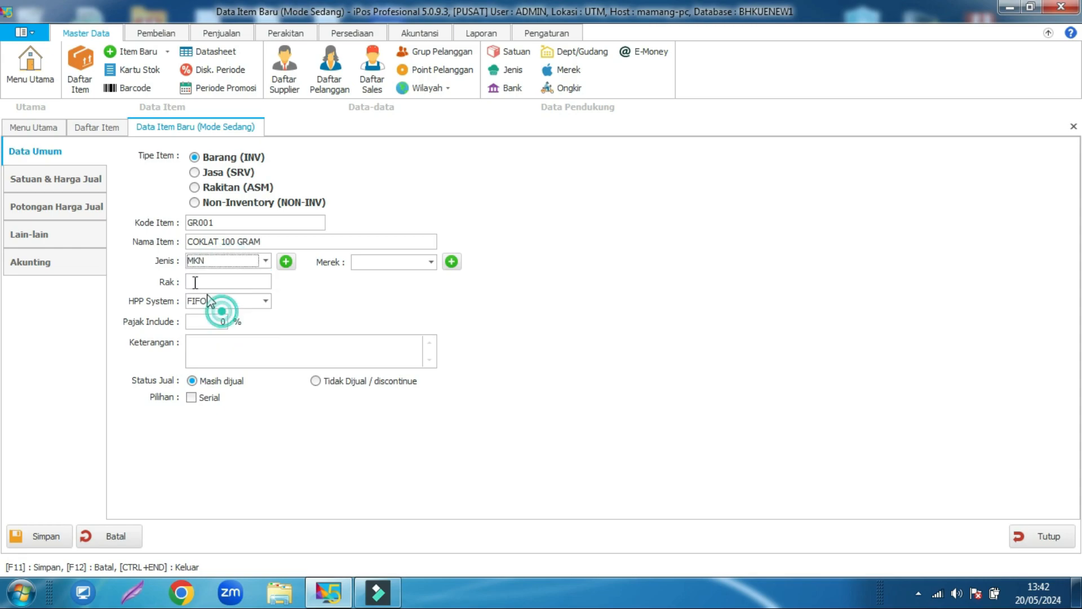
Step: Keep PCS as the base unit of COKLAT 100 GRAM and set its cost price to 10.000 and selling price to 15.000
left_click(64, 182)
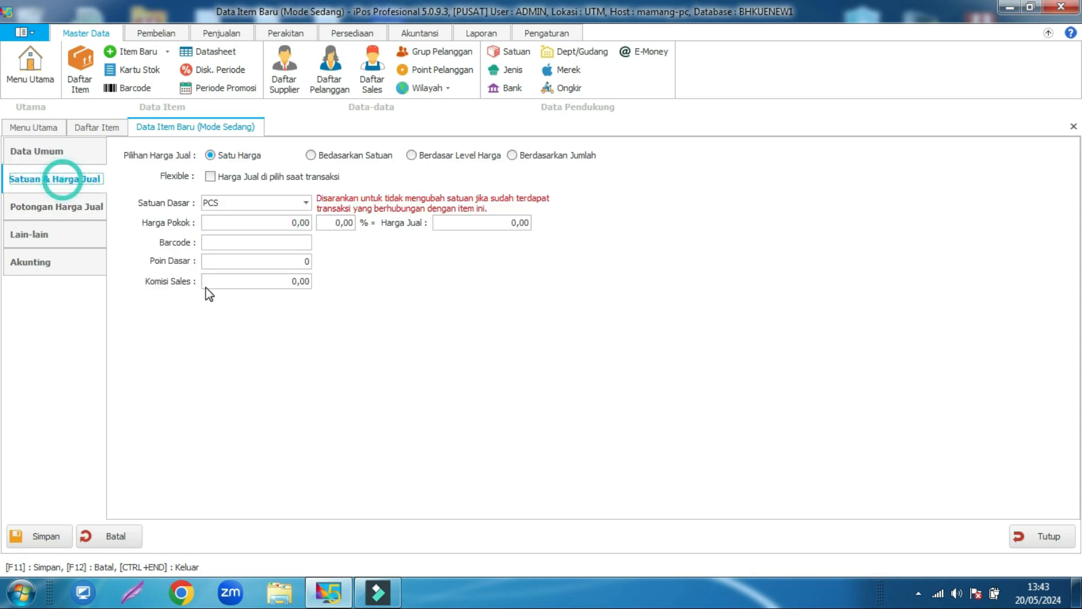
left_click(253, 205)
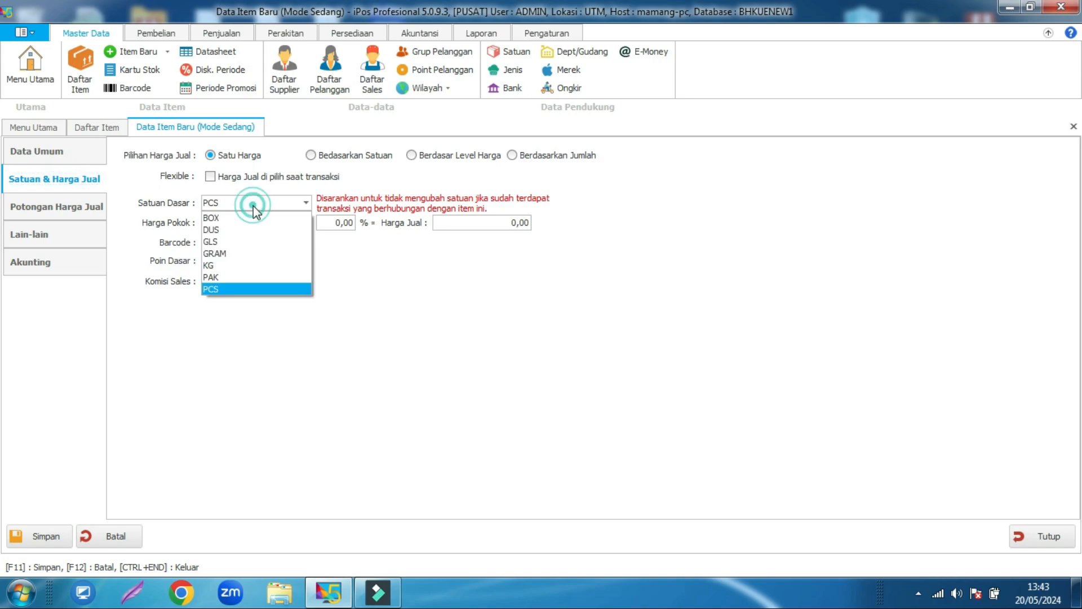
left_click(244, 289)
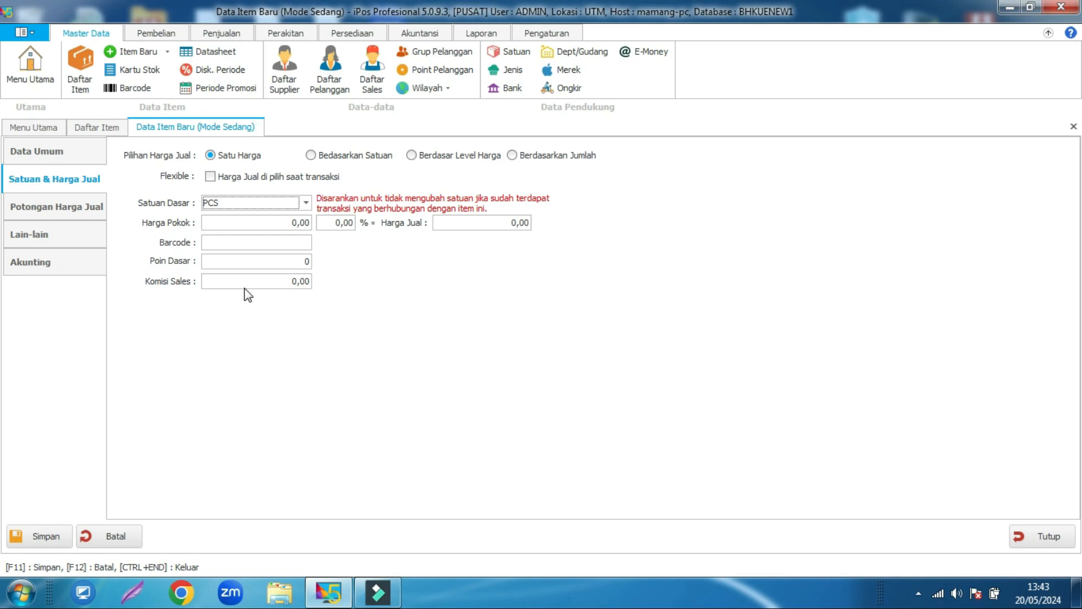
left_click(286, 220)
type("10000")
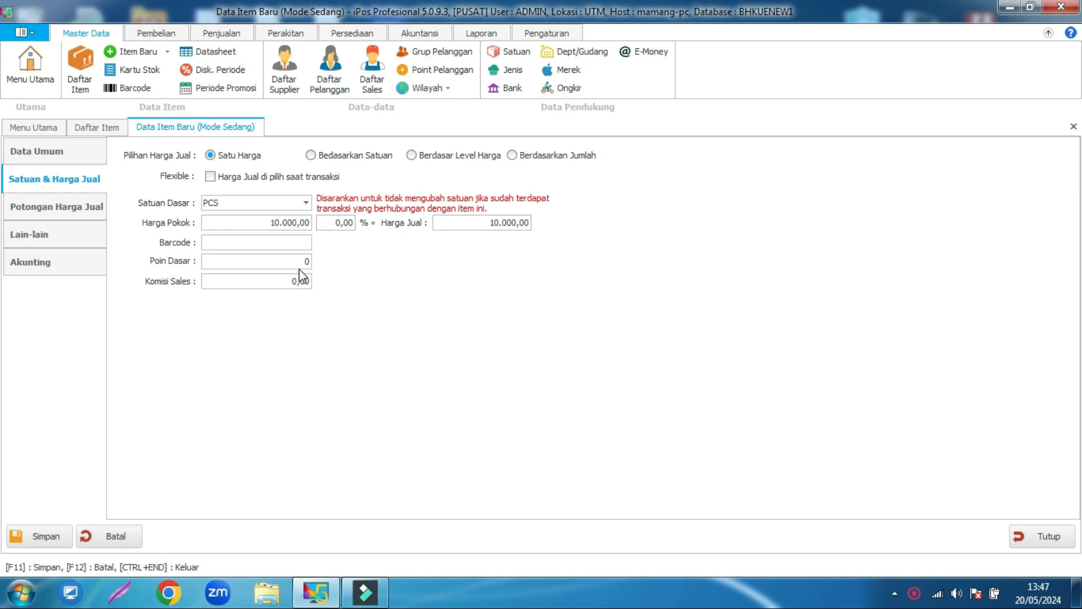
left_click(464, 224)
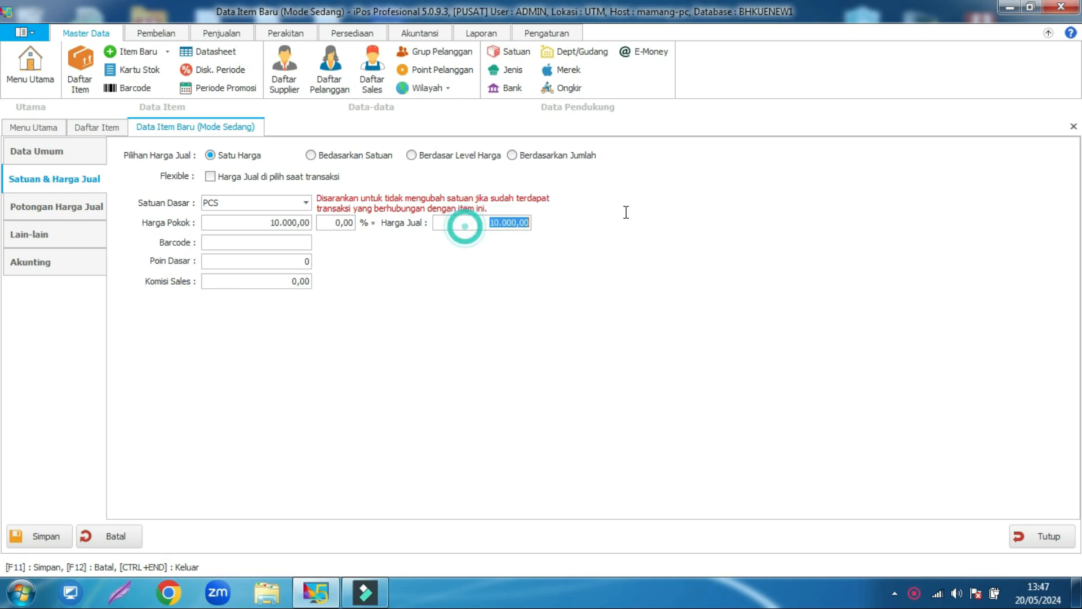
type("15000")
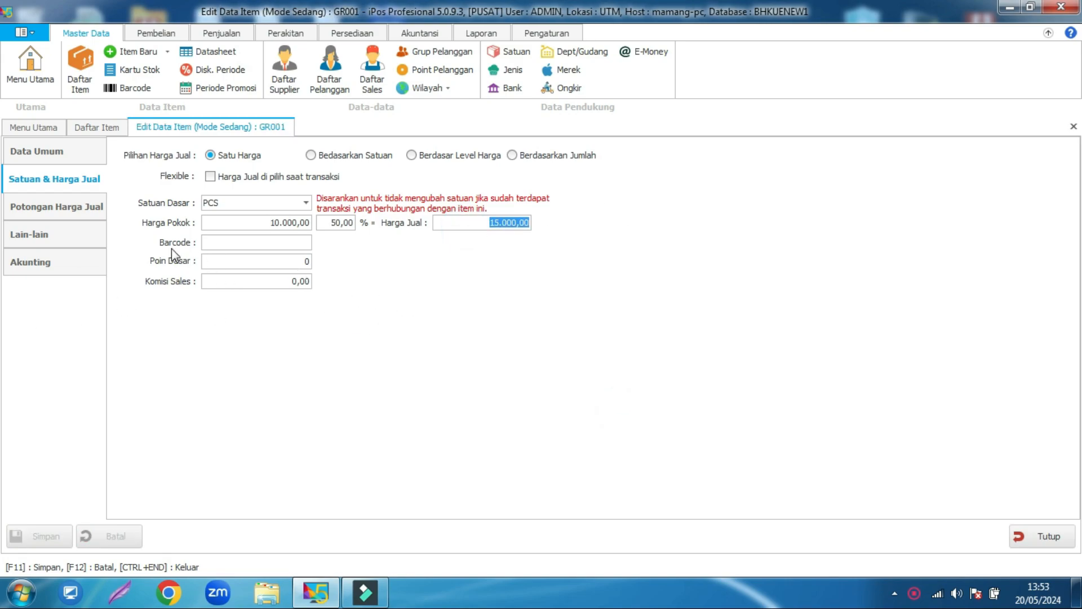
Step: Save item GR001 with the barcode left blank and return to the item list
left_click(257, 242)
type("N")
key("BackSpace")
left_click(304, 261)
left_click(17, 535)
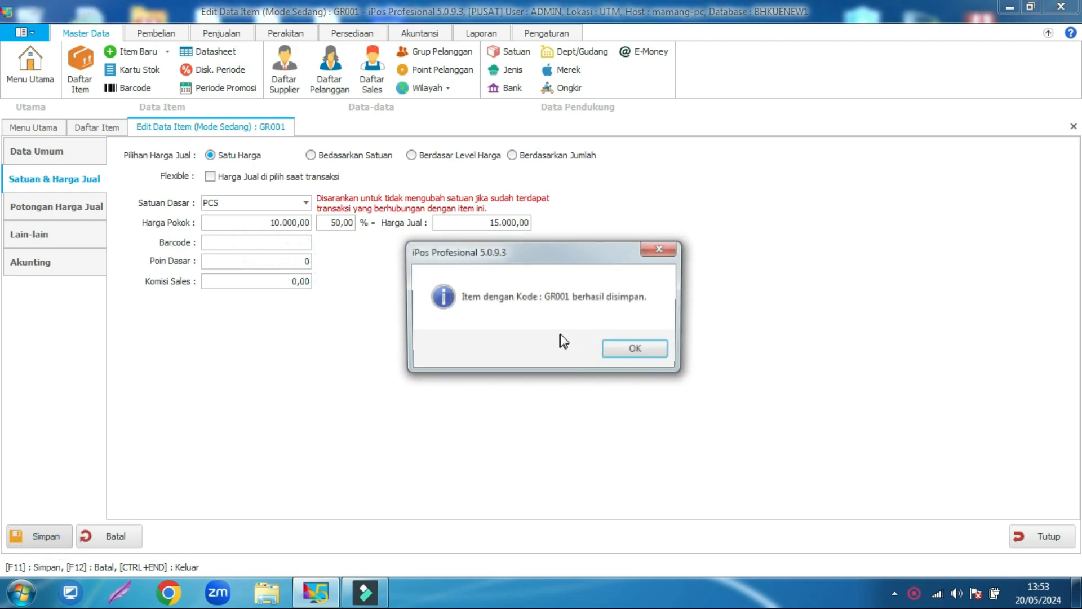
left_click(624, 350)
left_click(1040, 534)
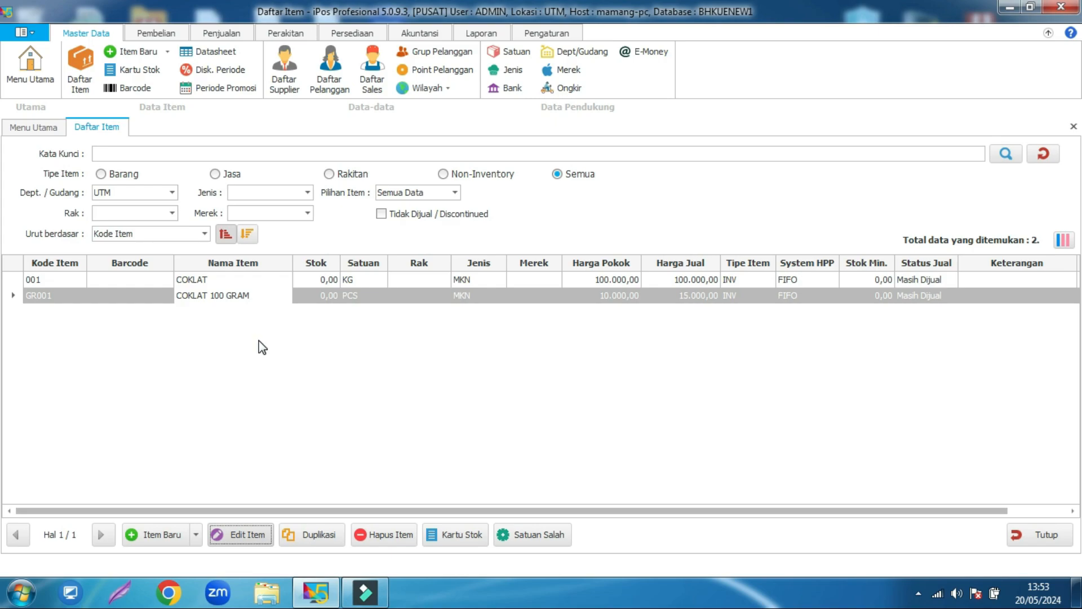
left_click(169, 534)
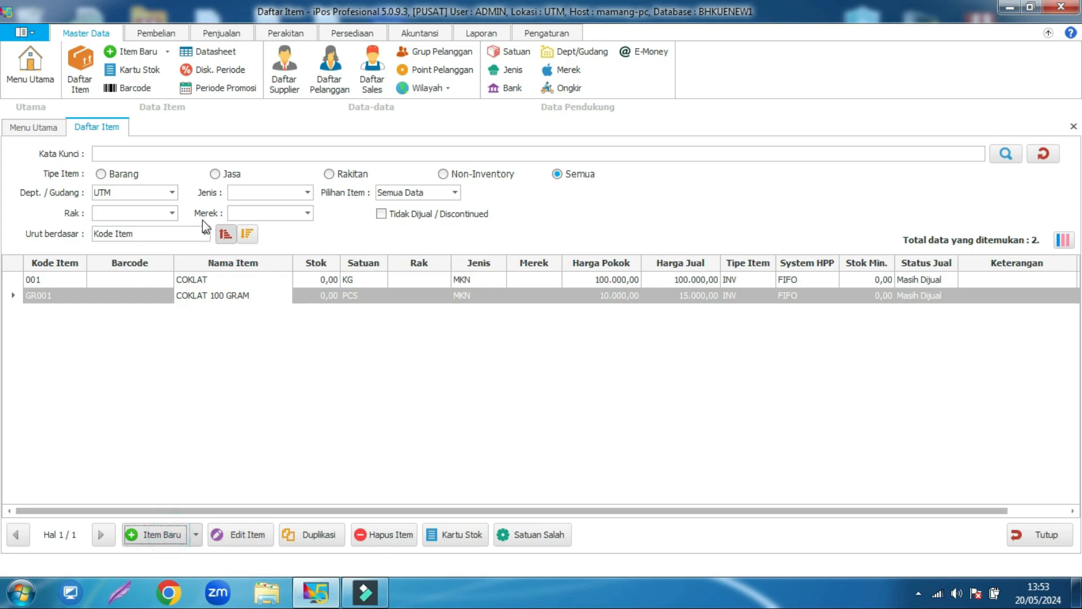
left_click(1056, 534)
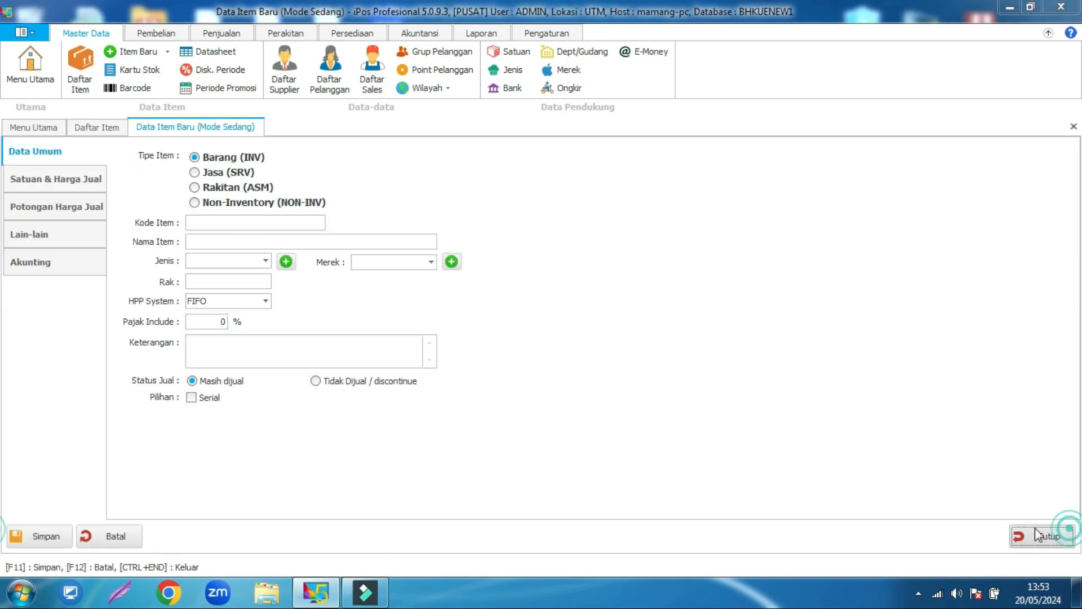
left_click(602, 349)
Step: Duplicate item GR001, giving the copy item code GR002 and the name COKLAT 200 GRAM
left_click(346, 297)
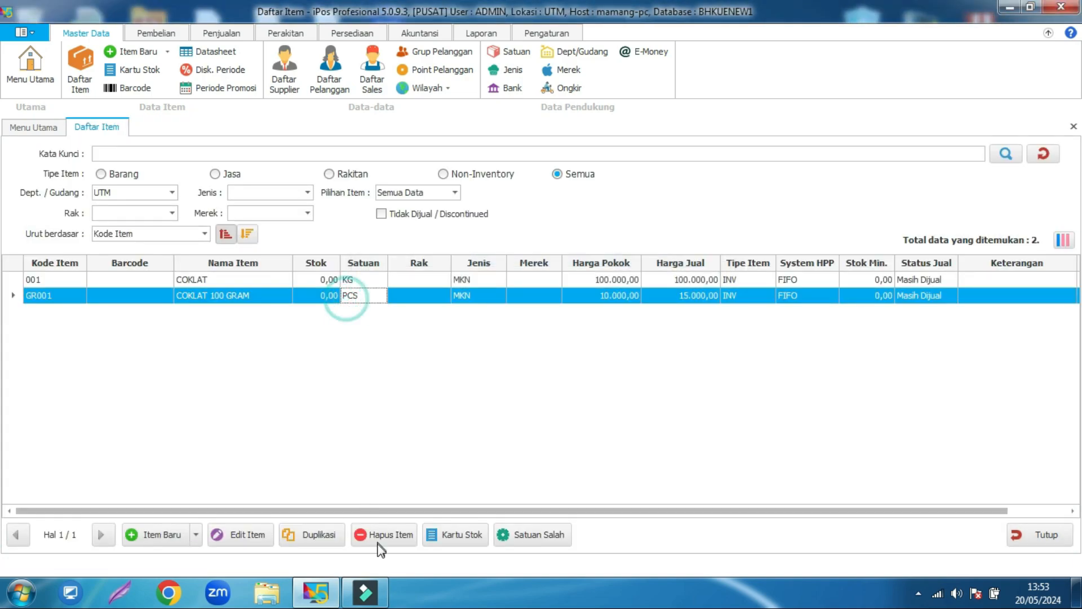
left_click(326, 536)
left_click(245, 223)
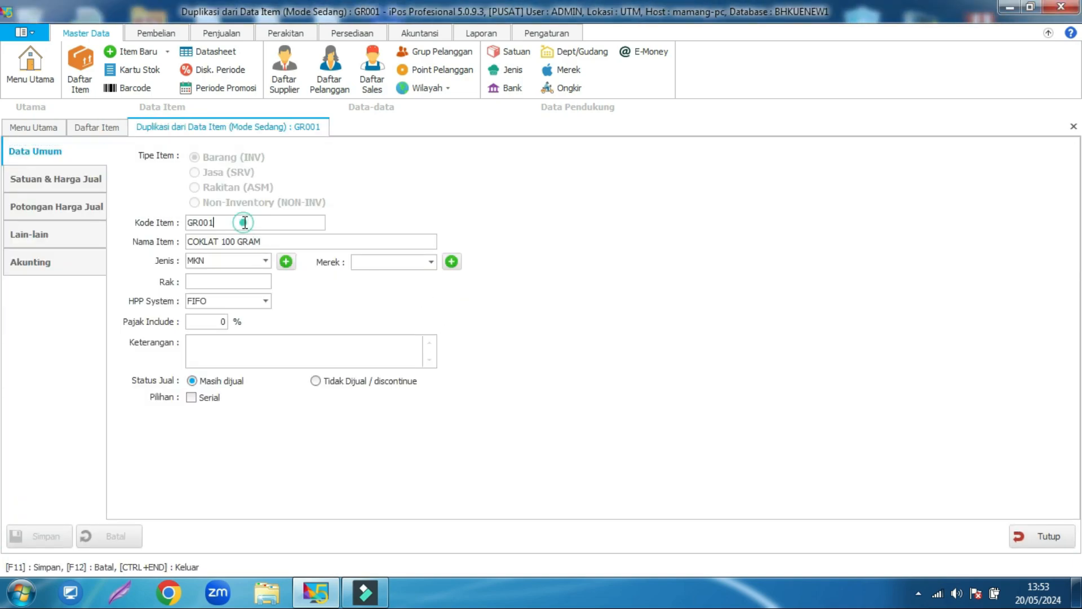
type("=")
key("BackSpace")
key("BackSpace")
type("2")
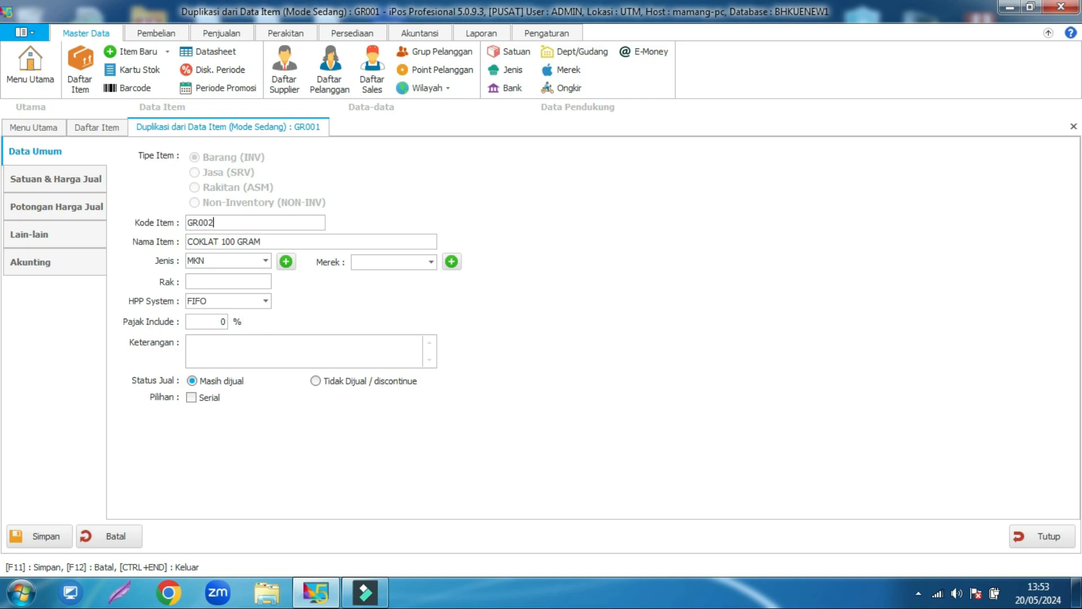
left_click(228, 237)
key("shift+Left")
type("2")
Step: Set the cost price of COKLAT 200 GRAM to 20.000 and its selling price to 25.000, and save the item
left_click(85, 177)
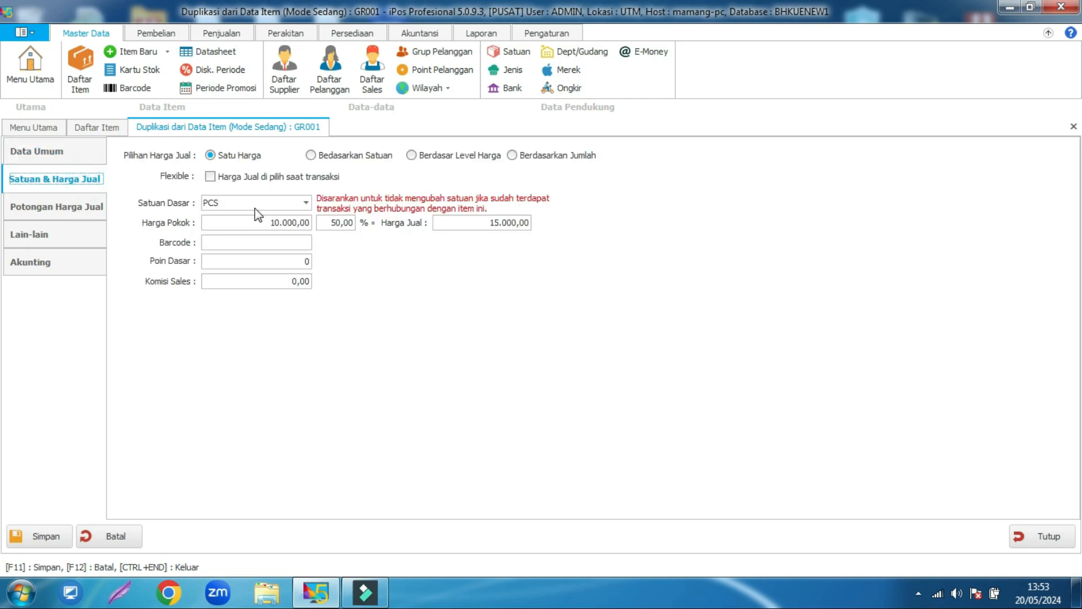
left_click(267, 224)
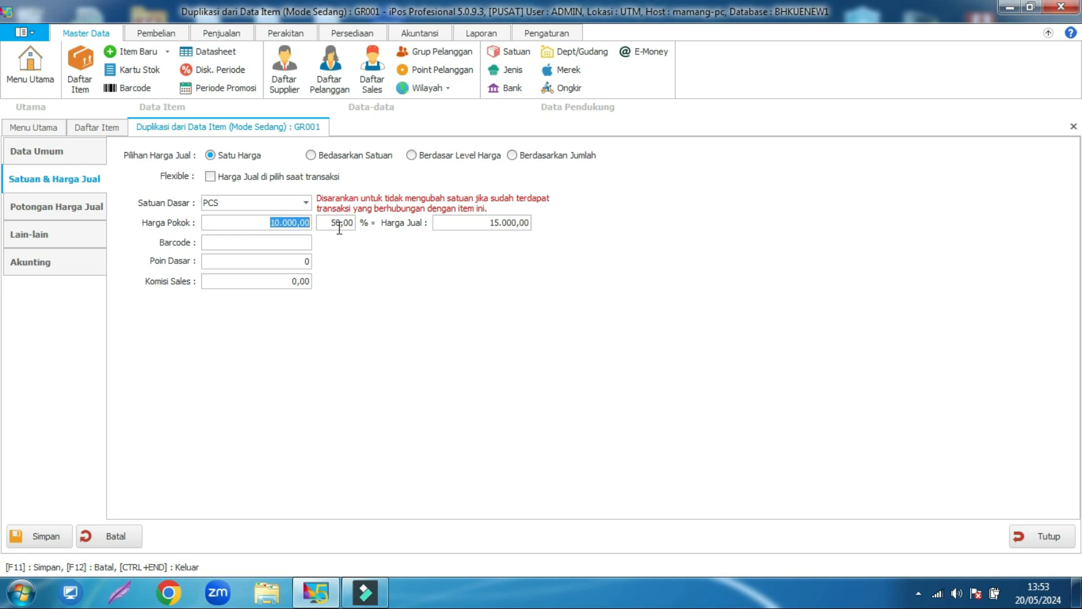
type("20000")
left_click_drag(482, 218, 563, 222)
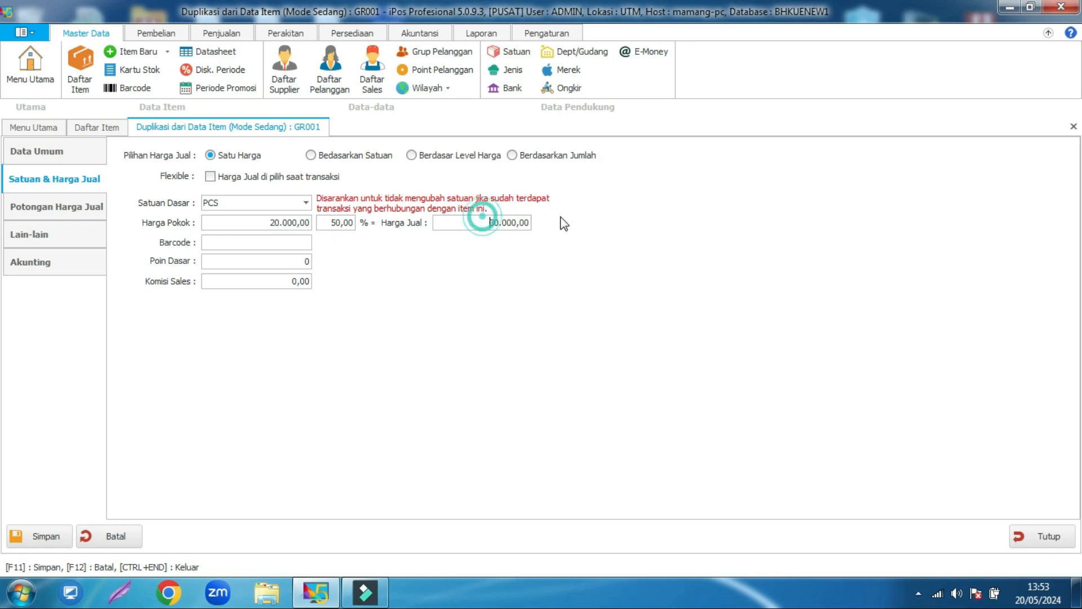
left_click_drag(483, 224, 585, 220)
type("2")
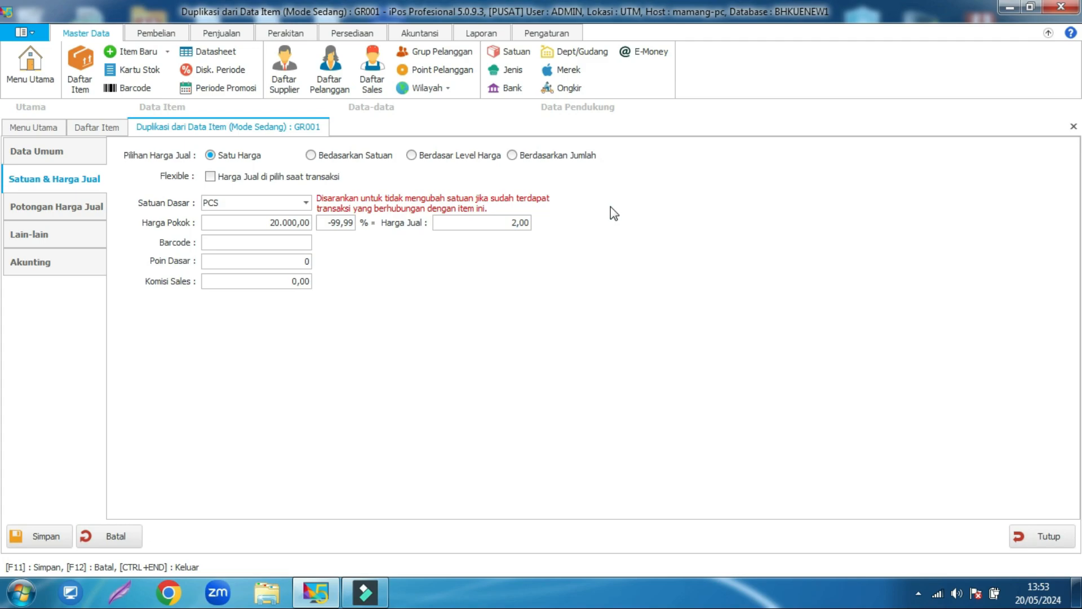
type("5.000")
left_click(35, 539)
left_click(558, 369)
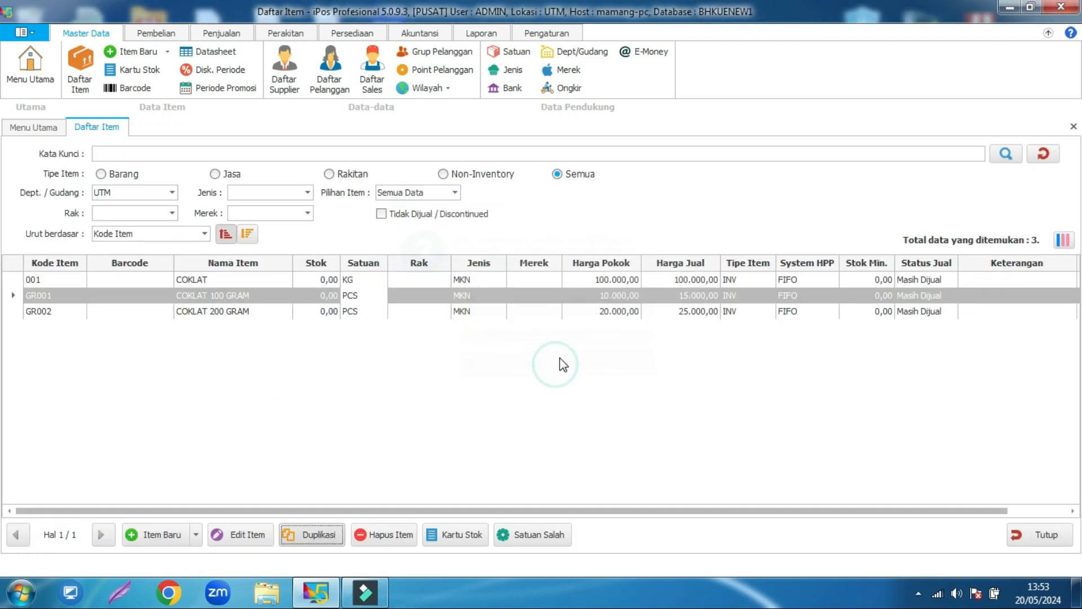
left_click(309, 295)
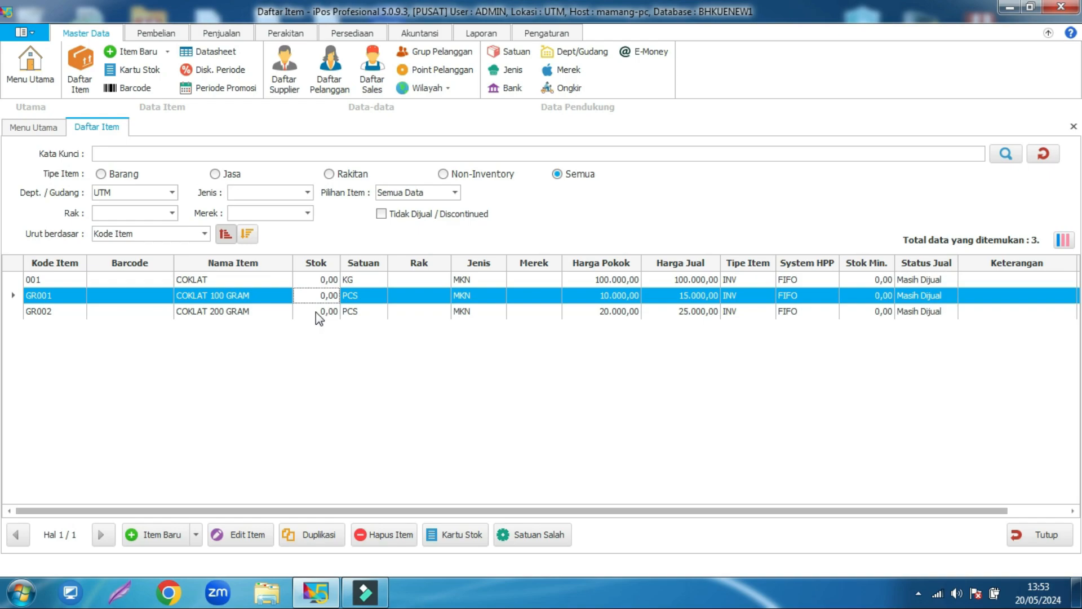
left_click(286, 280)
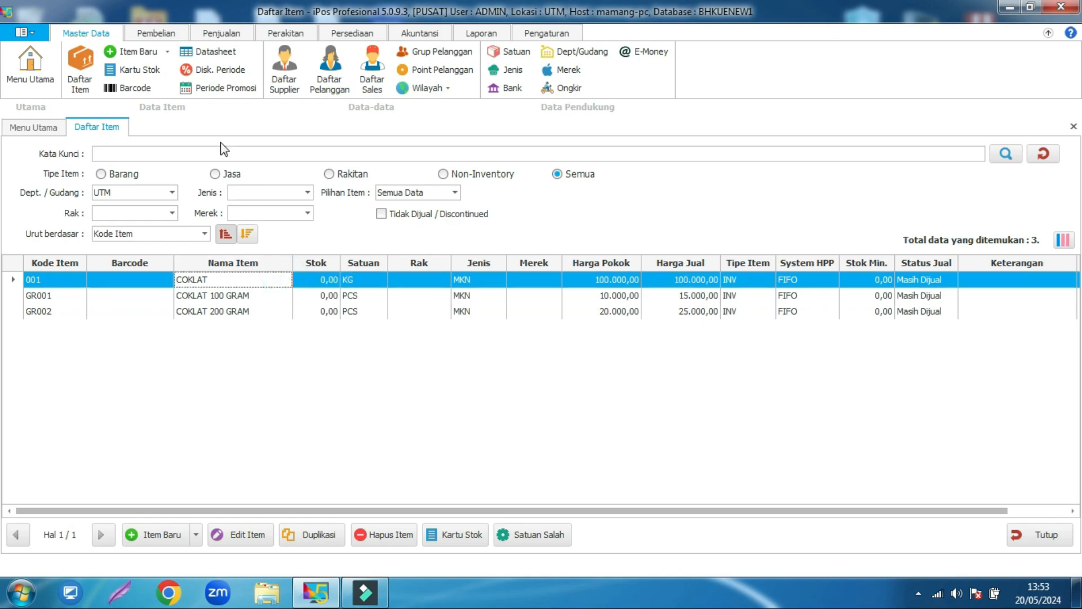
Step: Start a new purchase transaction from the purchase list (Daftar Pembelian)
left_click(158, 34)
left_click(77, 67)
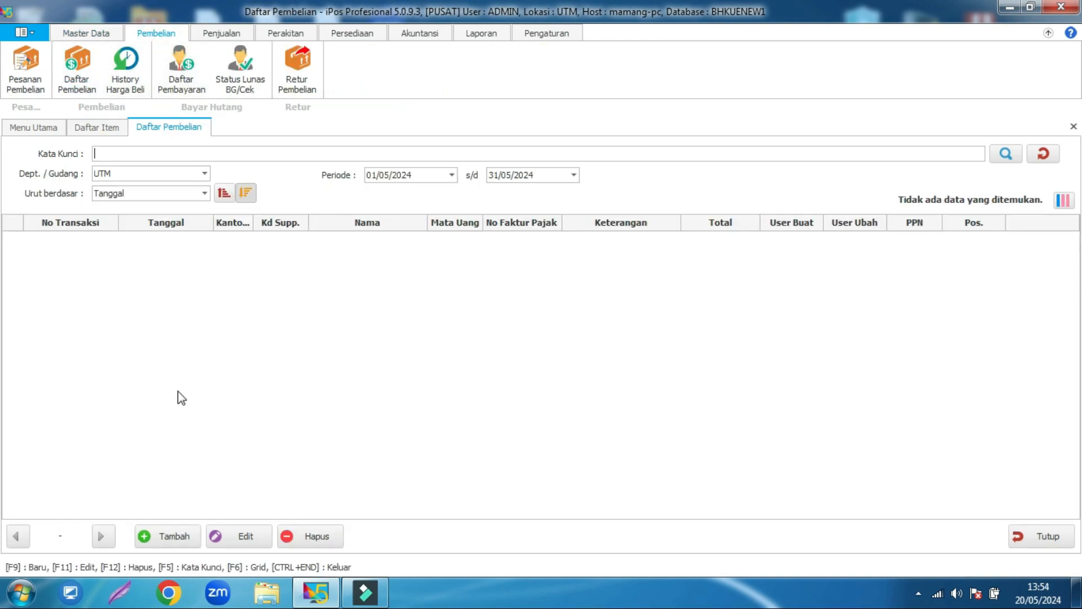
left_click(169, 538)
Step: Add the item COKLAT (code 001) to the first line of the purchase
left_click(115, 244)
type("COKLA")
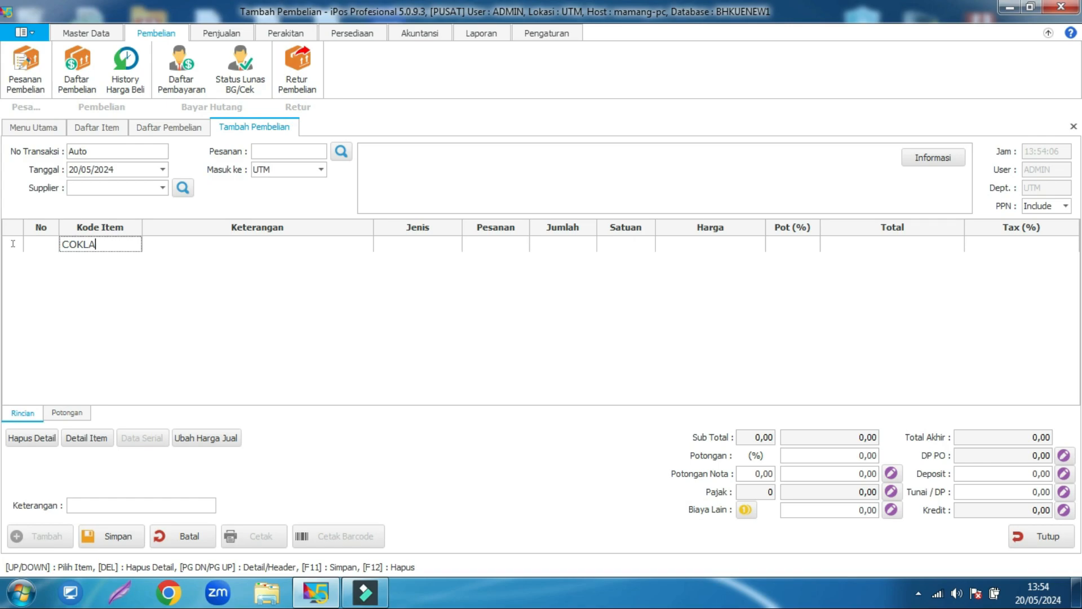
type("T")
key("Return")
left_click(434, 250)
key("Return")
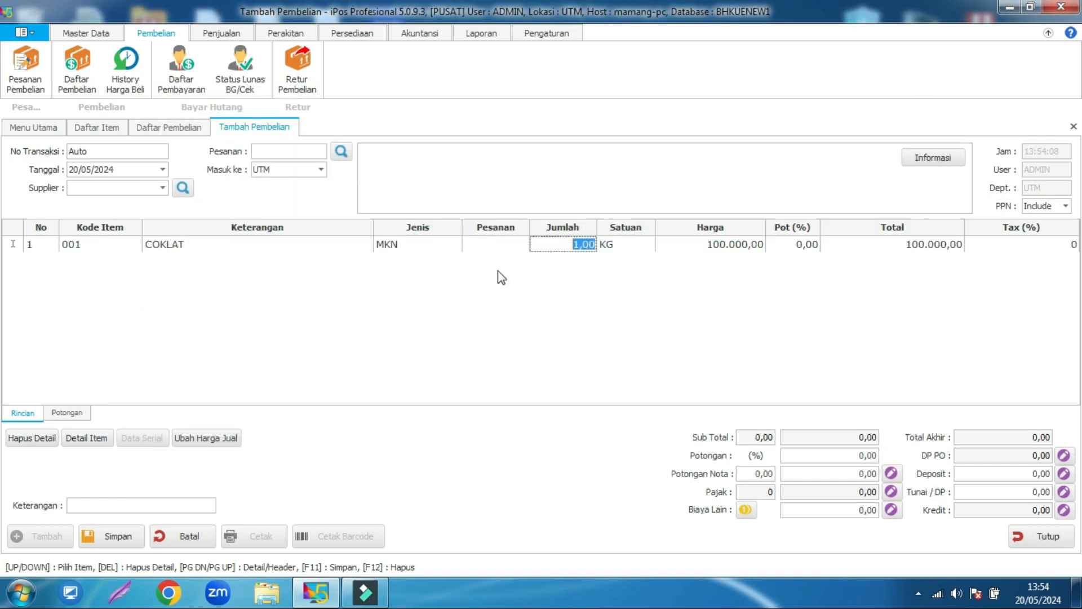
Step: Set the quantity of the COKLAT line in the purchase to 2 KG
left_click(550, 246)
type("2")
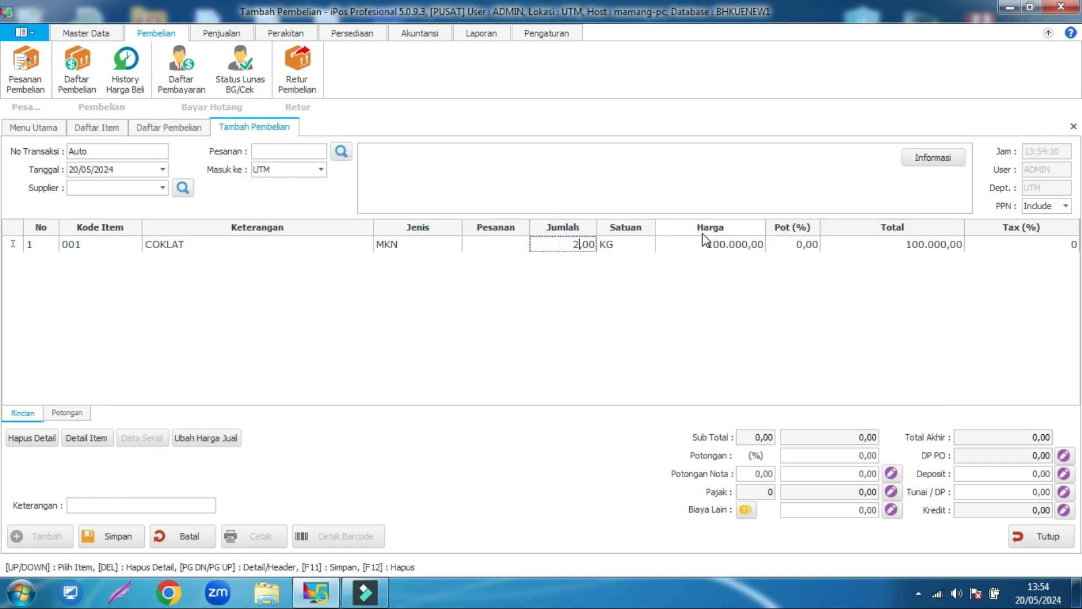
left_click(652, 304)
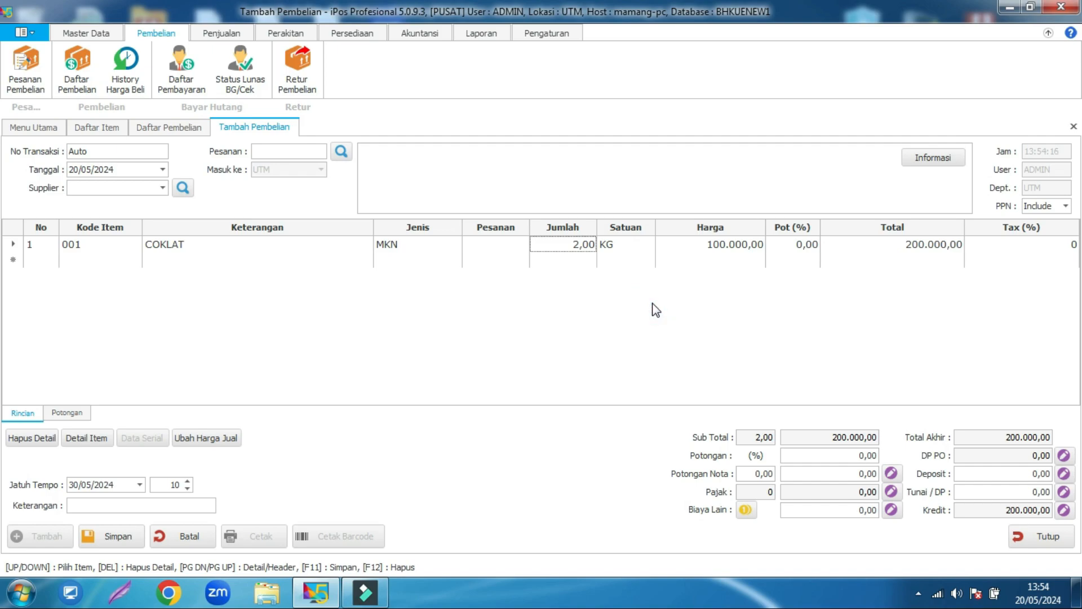
Step: Create a new supplier named supplier a and select it as the supplier of the purchase
left_click(162, 188)
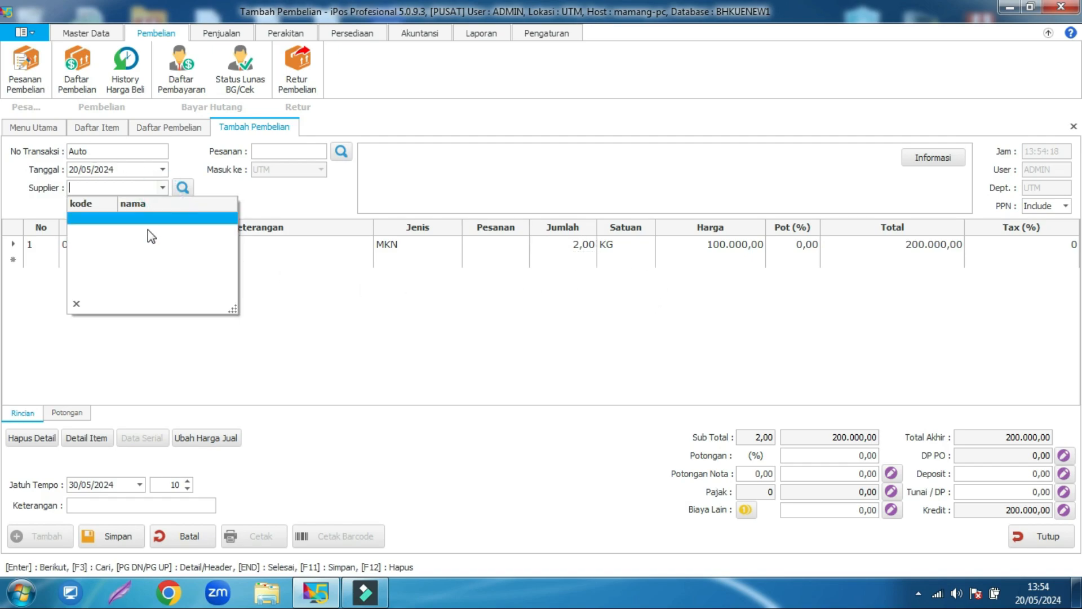
left_click(183, 187)
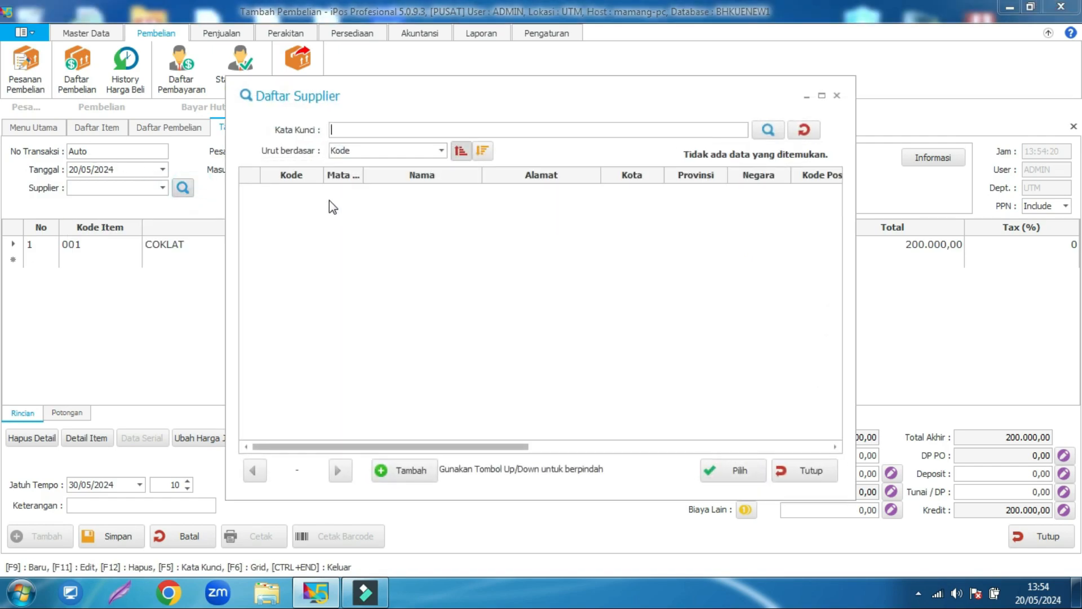
left_click(393, 471)
key("Tab")
type("suppl")
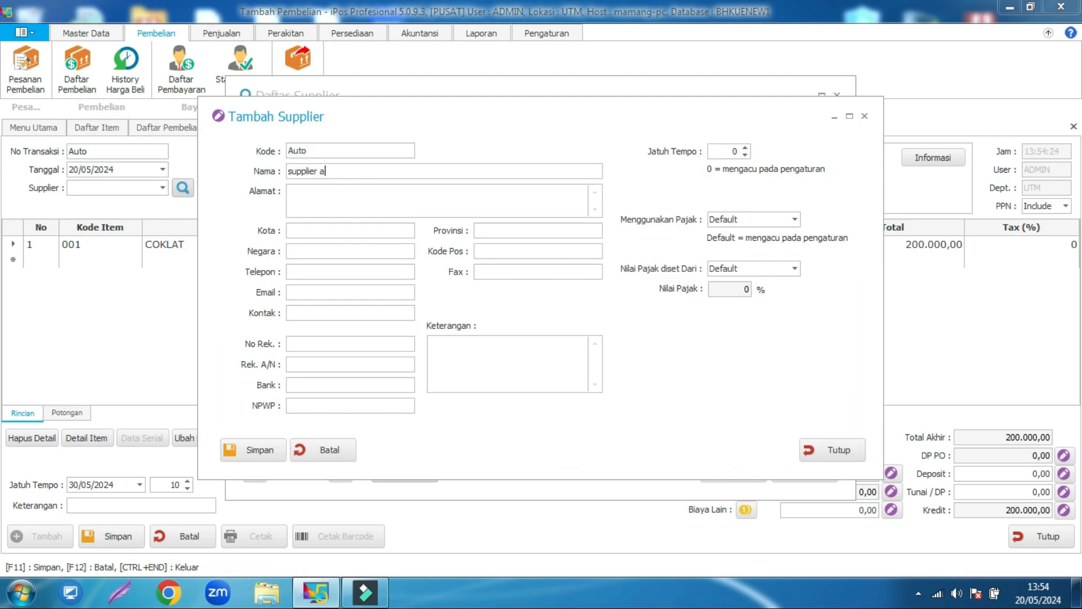
left_click(260, 451)
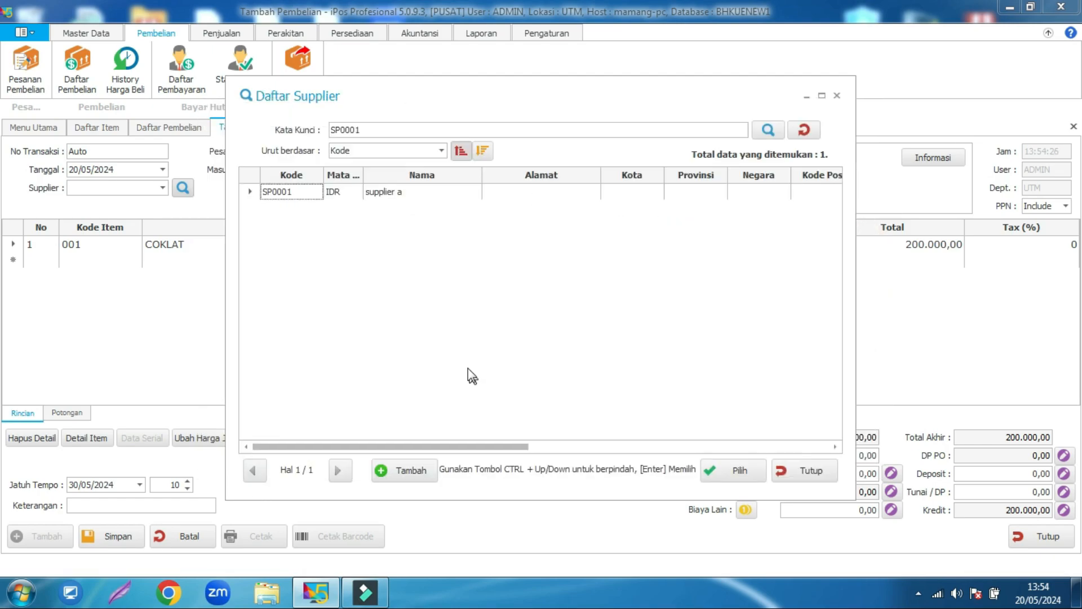
left_click(317, 195)
left_click(733, 470)
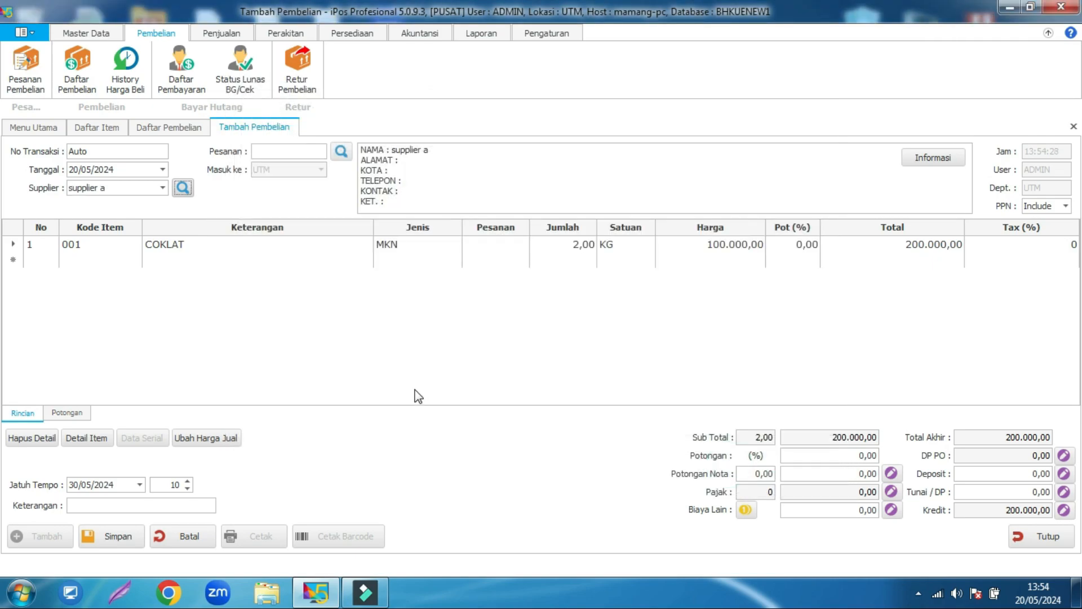
Step: Enter a cash payment (Tunai / DP) of 200.000, save the purchase and close it to return to the item list
left_click(1020, 496)
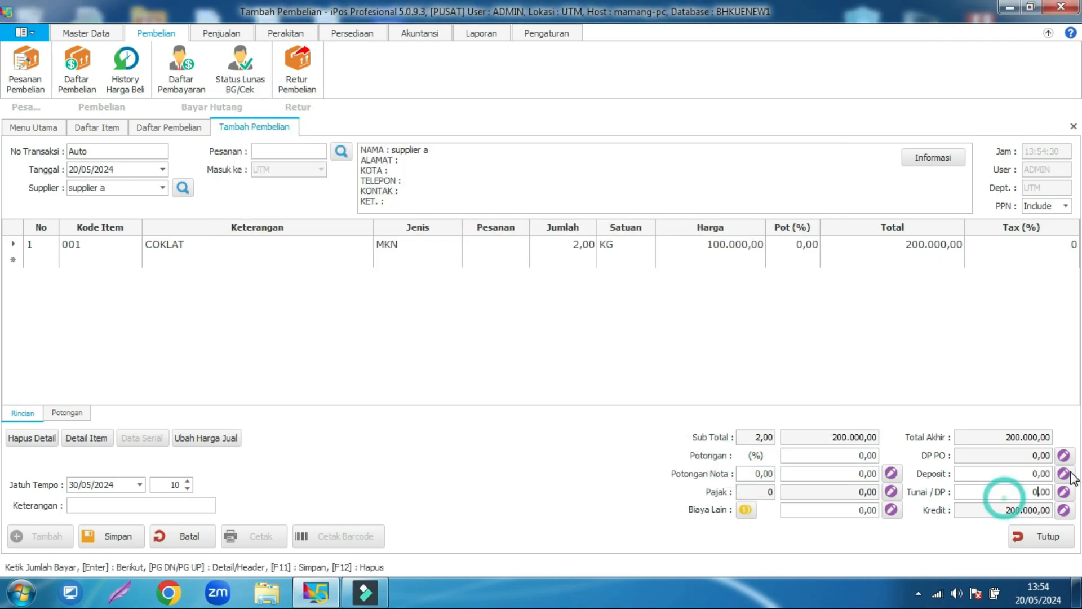
type("200000")
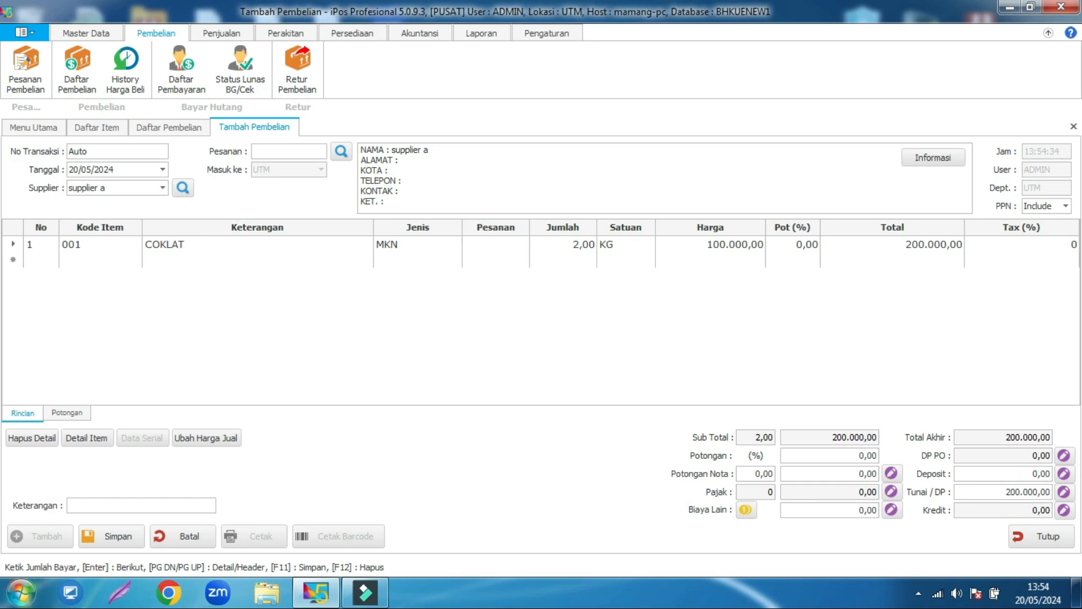
left_click(113, 536)
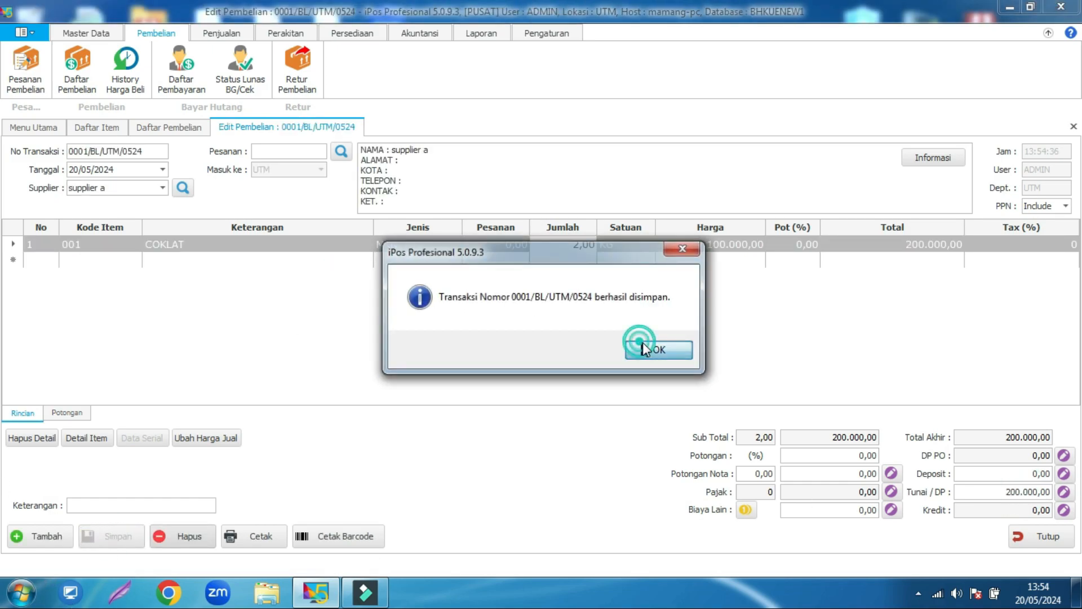
left_click(643, 346)
left_click(1032, 538)
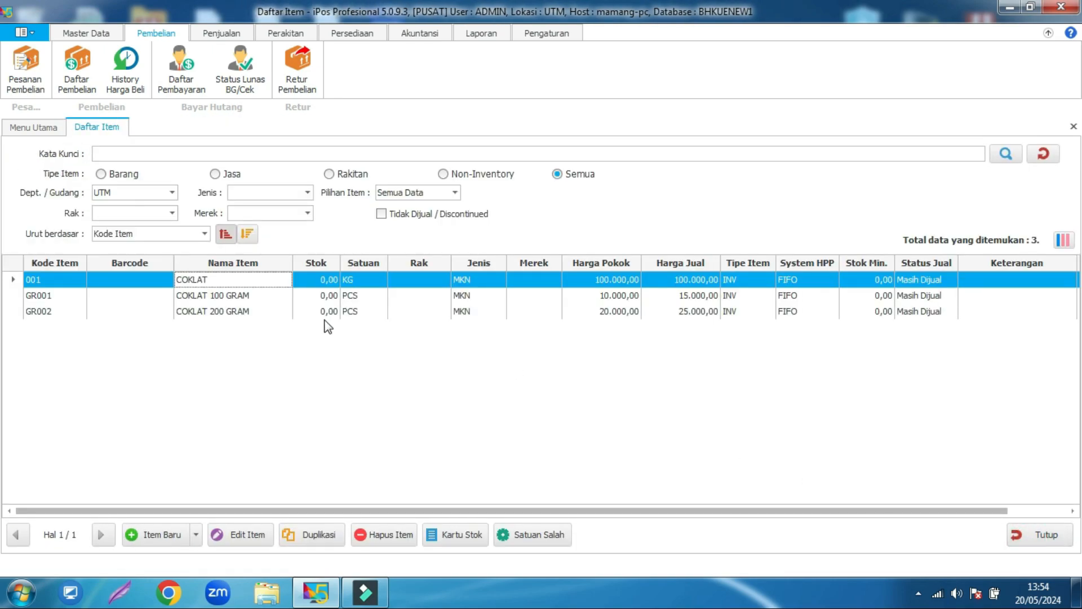
Step: Refresh the item list and check the stock and units of COKLAT, COKLAT 100 GRAM and COKLAT 200 GRAM
left_click(324, 311)
left_click(338, 274)
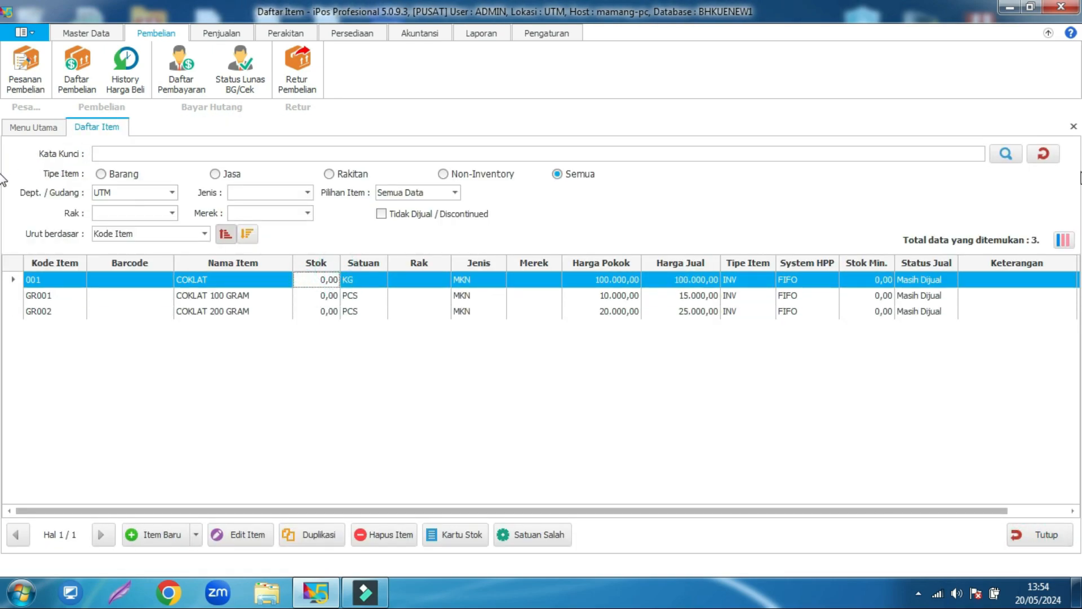
left_click(1044, 153)
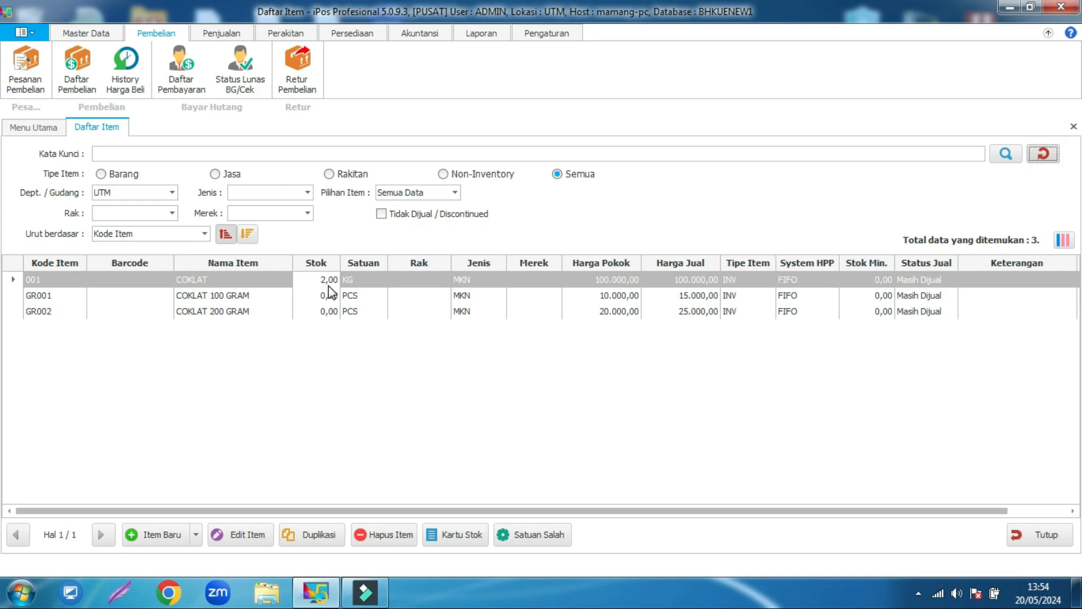
left_click(263, 295)
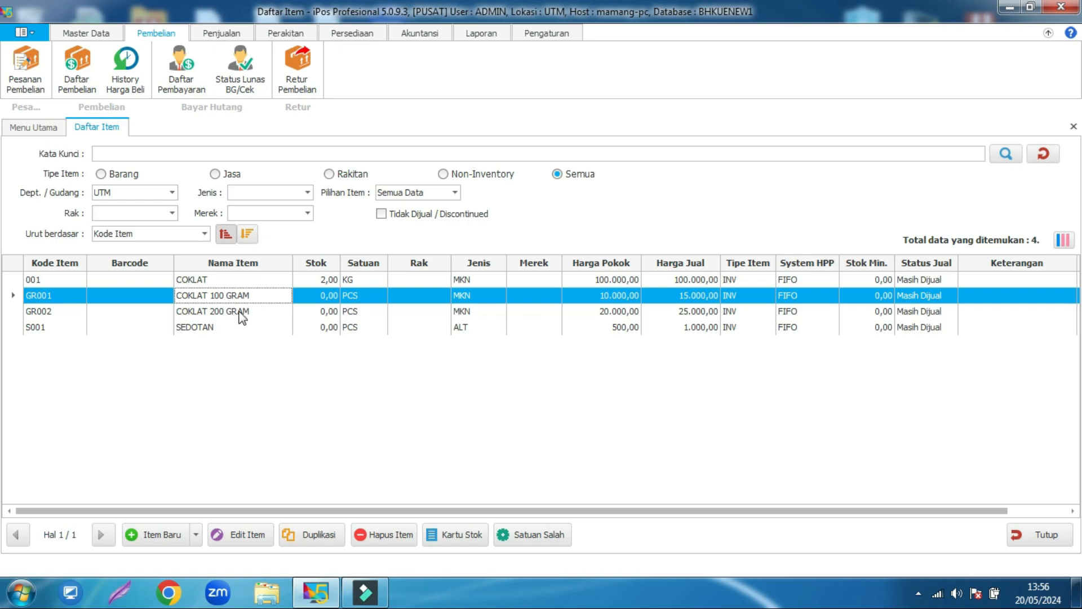
left_click(243, 312)
left_click(396, 295)
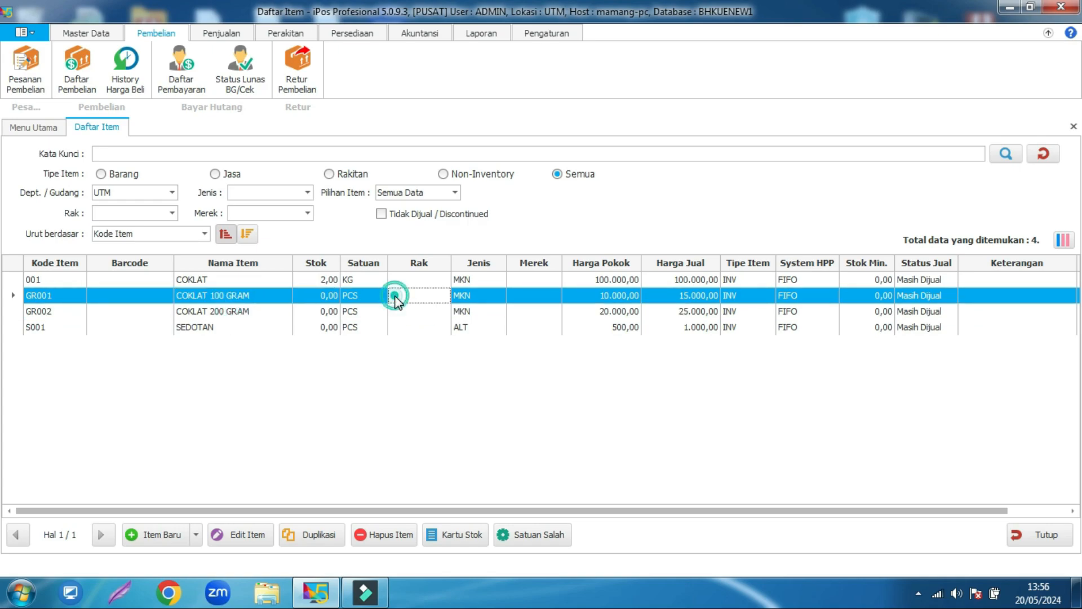
left_click(380, 312)
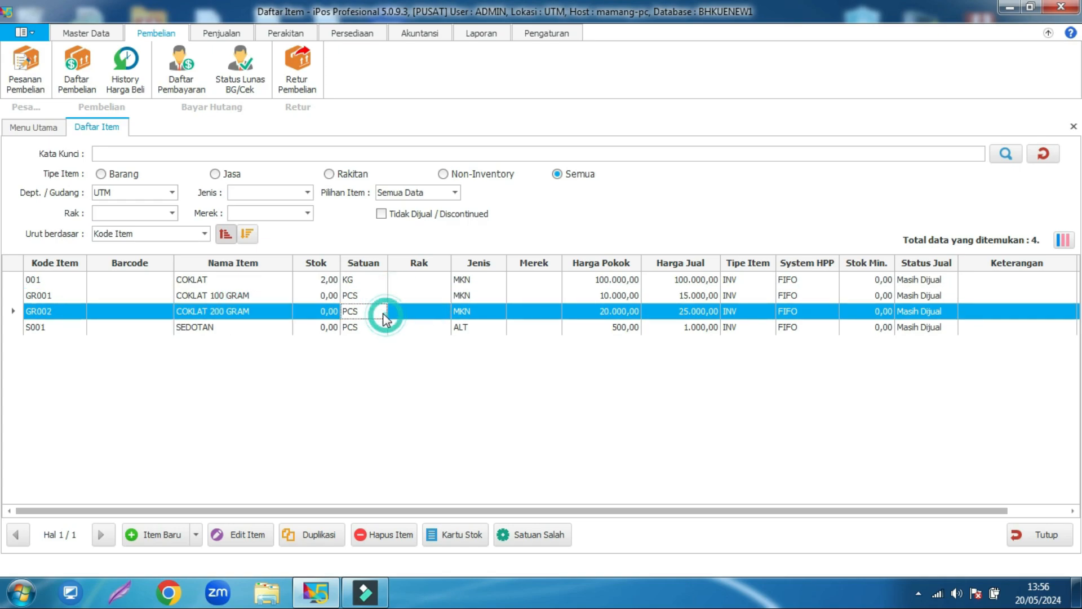
left_click(326, 280)
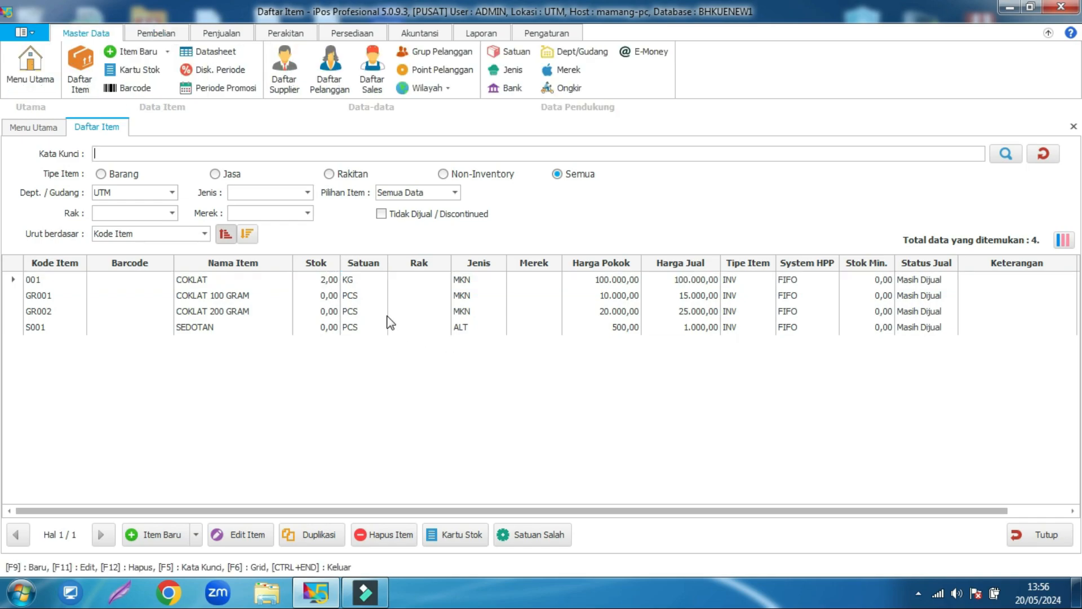
Step: Start a new outgoing-item transaction (Item Keluar) and add the item COKLAT (code 001) with a quantity of 2 KG
left_click(347, 32)
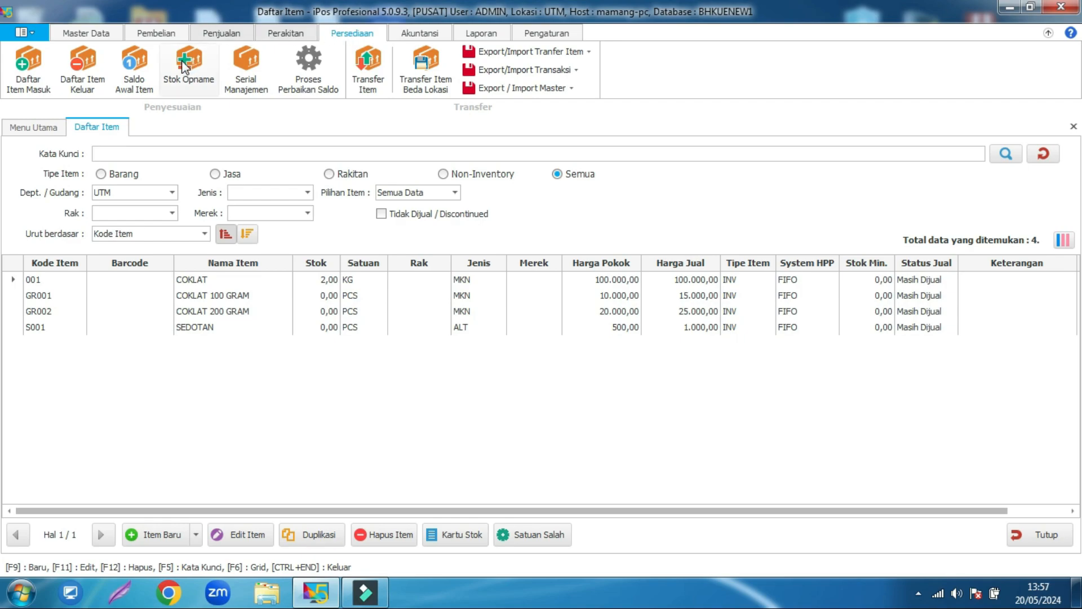
left_click(89, 76)
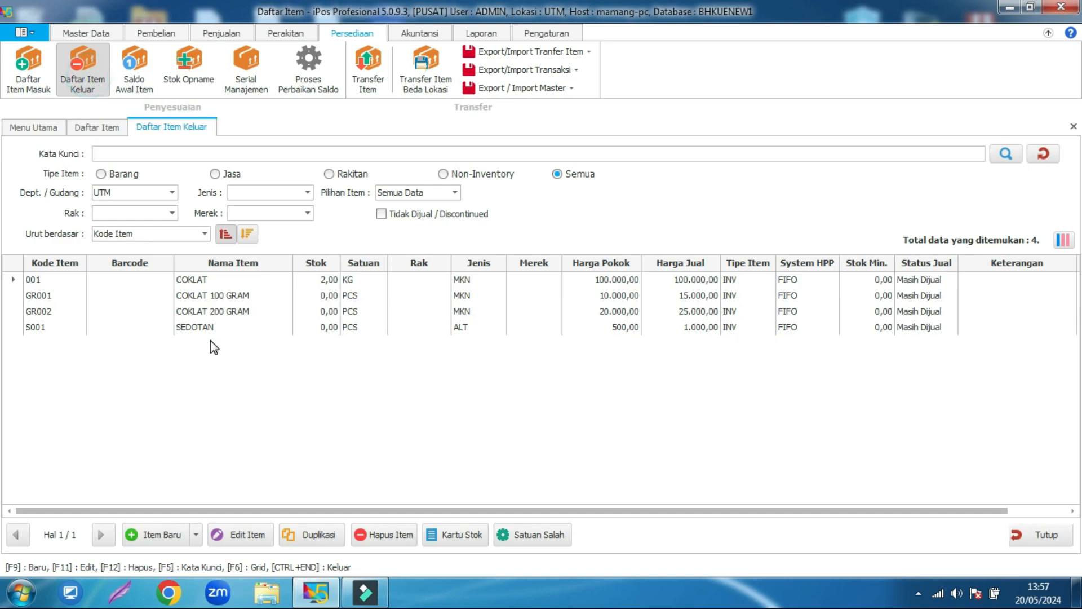
left_click(169, 534)
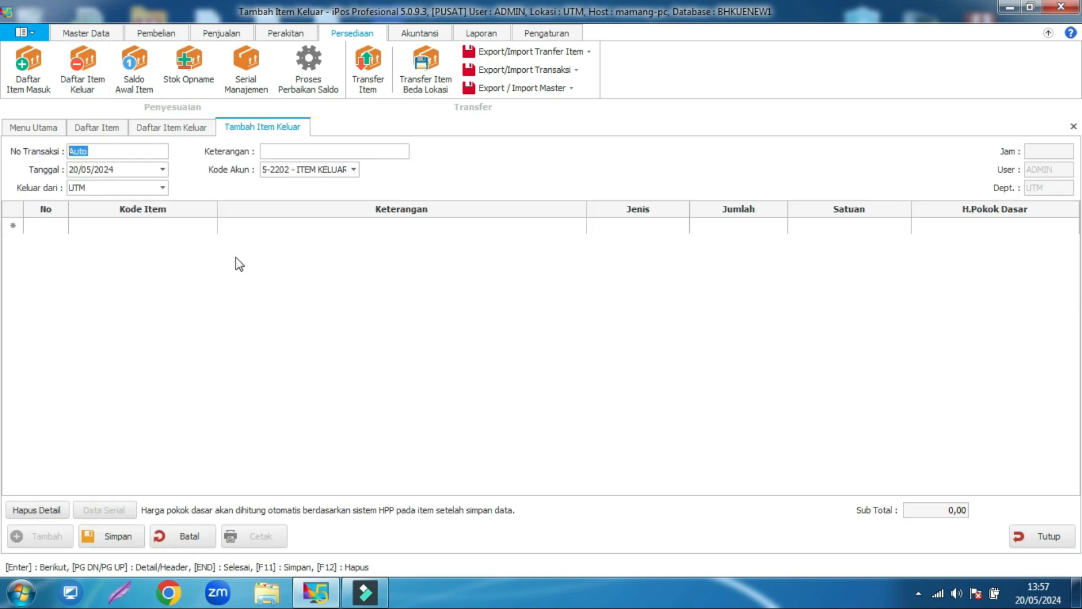
left_click(120, 224)
type("COKLA")
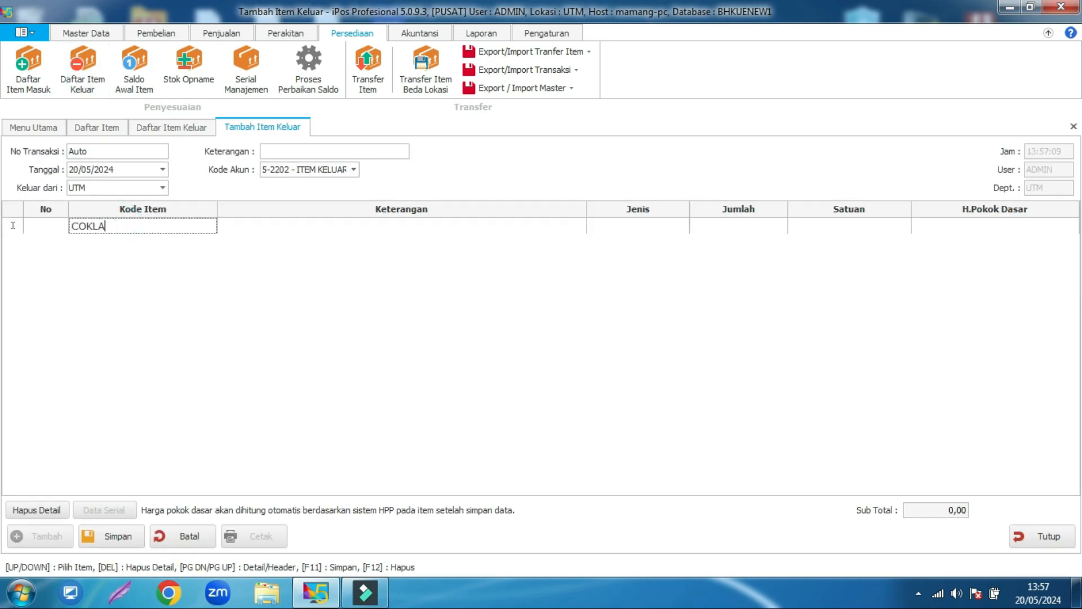
key("Return")
double_click(461, 247)
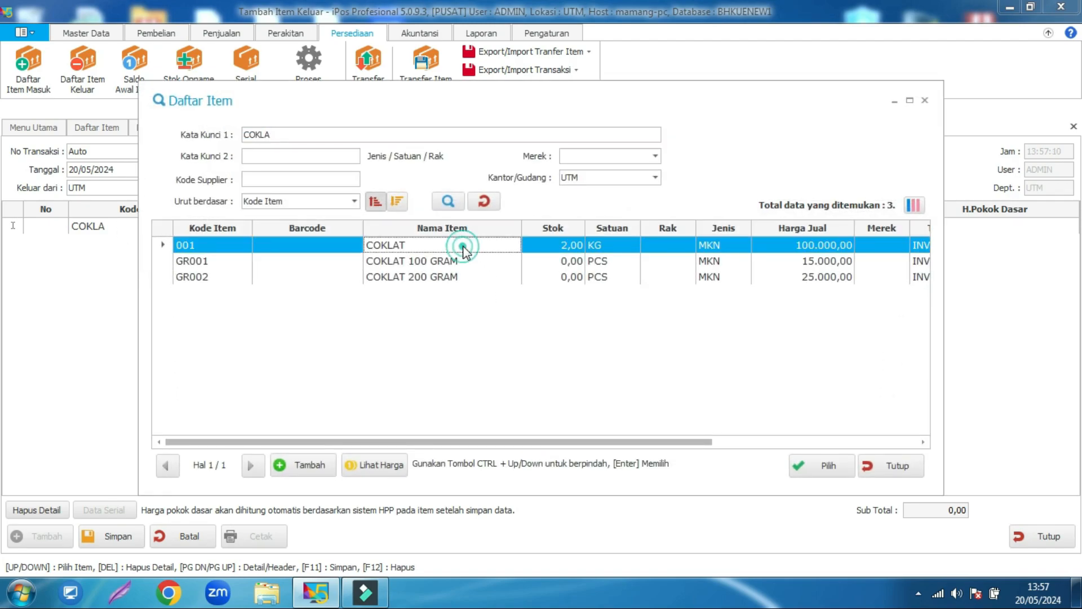
type("2")
left_click(736, 283)
Step: Save the outgoing-item transaction and close it
left_click(121, 538)
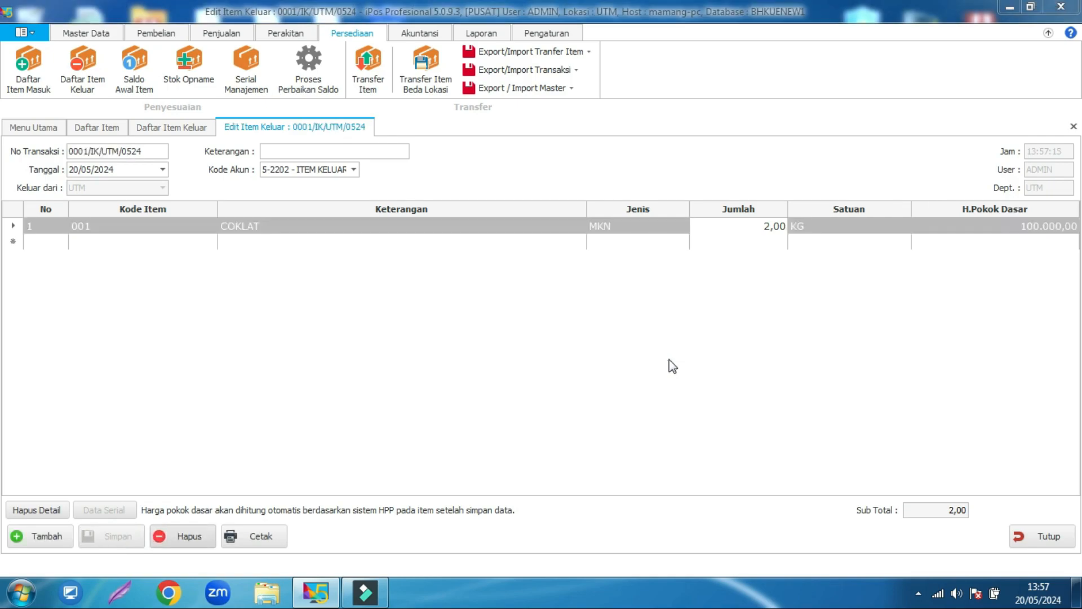
left_click(659, 350)
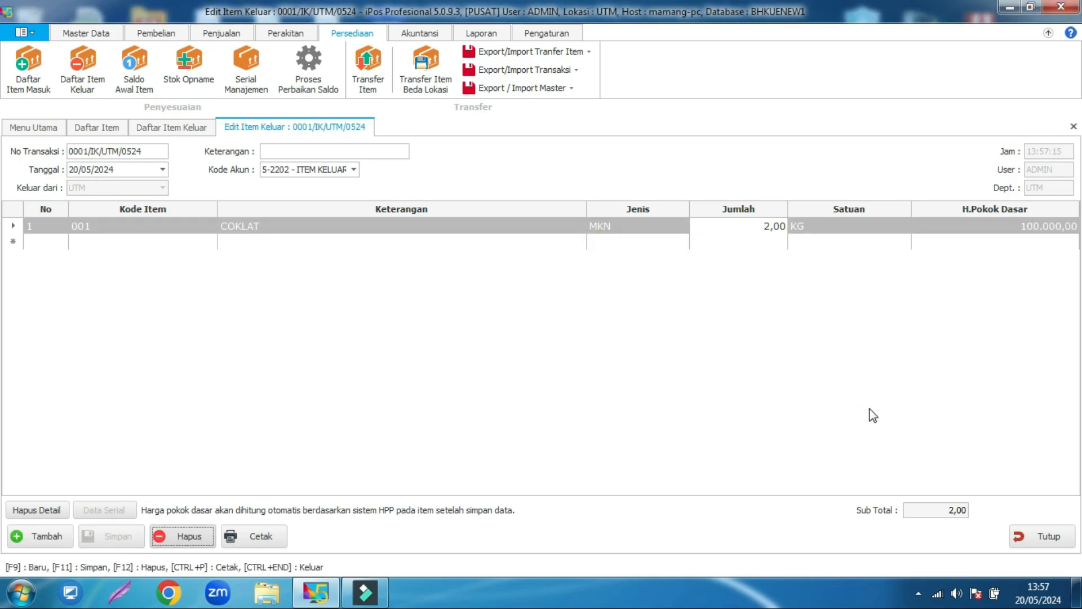
left_click(1033, 543)
Step: Start a new incoming-item transaction (Item Masuk) and add COKLAT 100 GRAM (GR001) with a quantity of 10 PCS
left_click(25, 85)
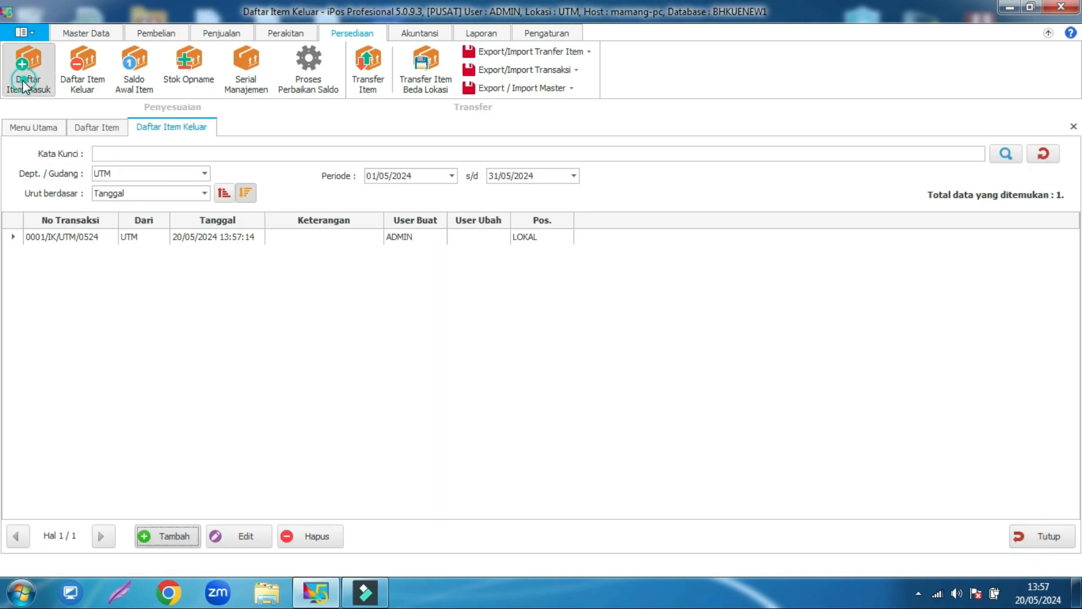
left_click(165, 539)
left_click(141, 227)
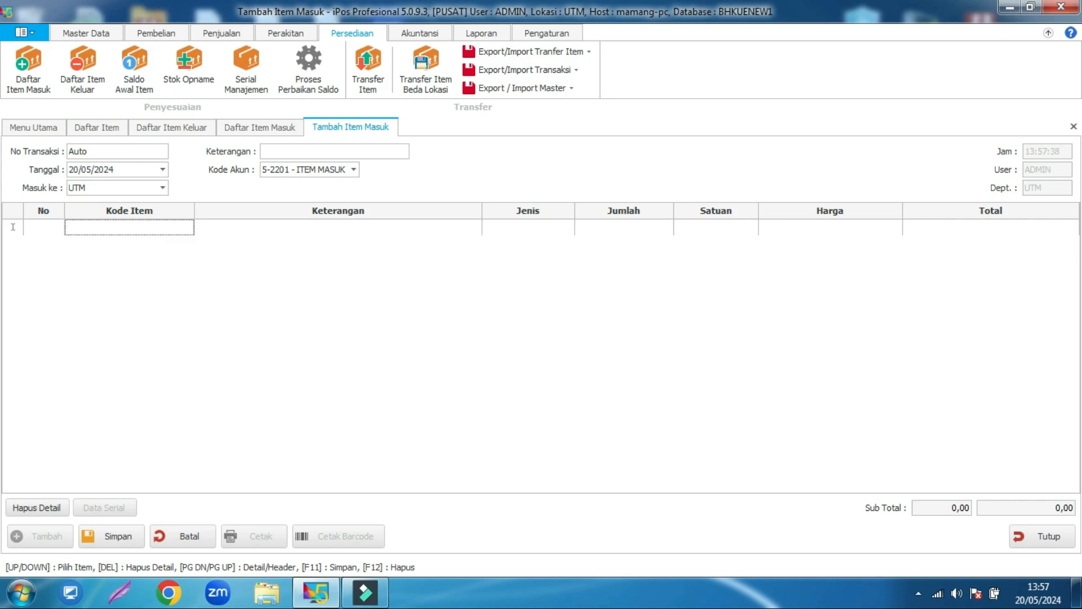
type("COKLAT")
key("Return")
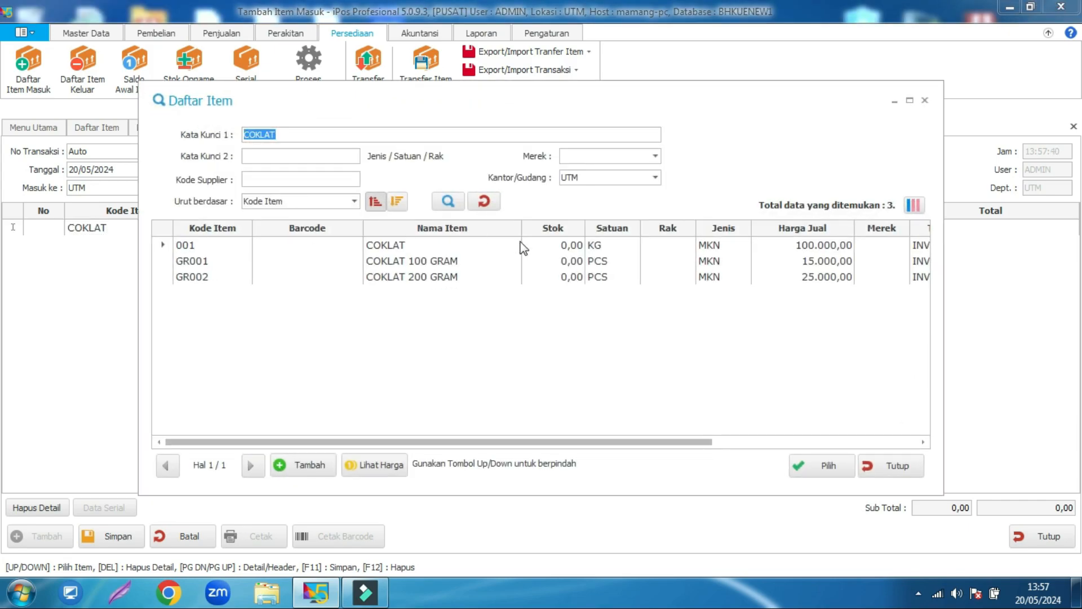
double_click(476, 263)
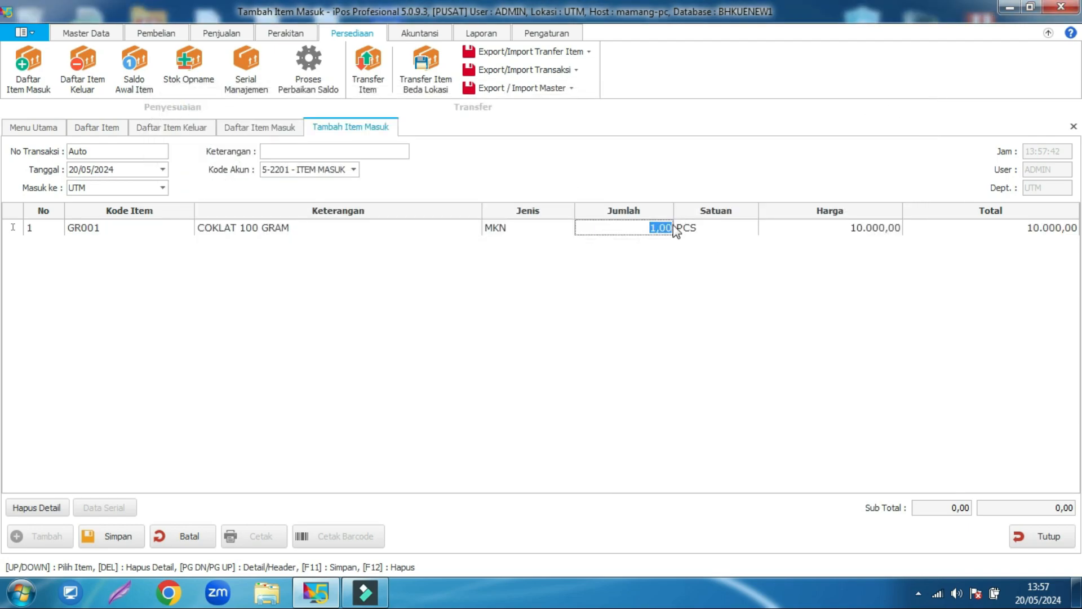
type("10")
left_click(723, 273)
Step: Add COKLAT 200 GRAM (GR002) to the second line of the incoming-item transaction with a quantity of 5 PCS
left_click(82, 241)
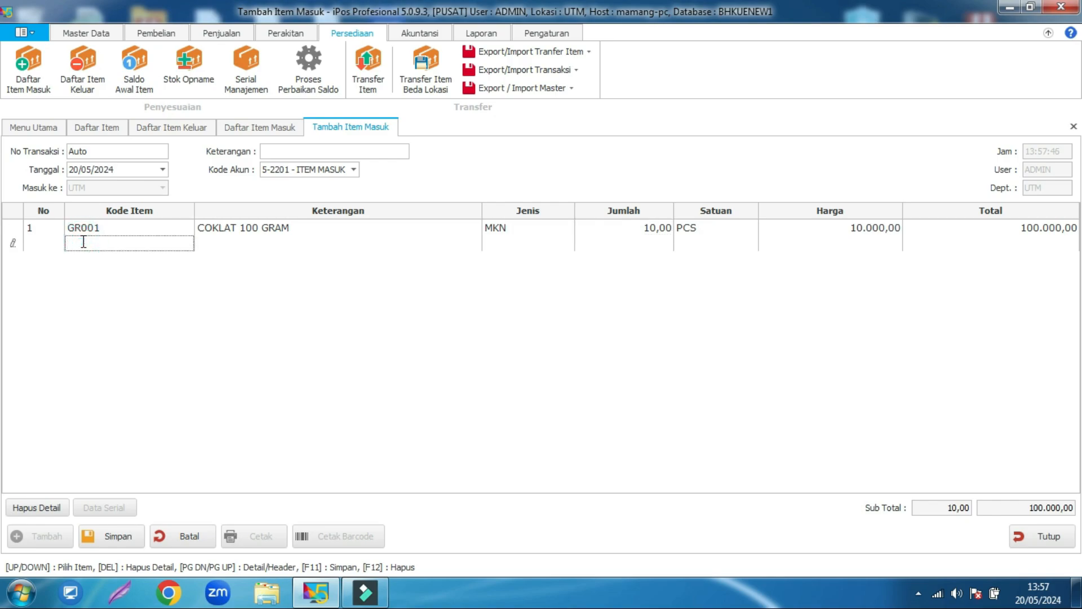
type("COKLAT")
key("Return")
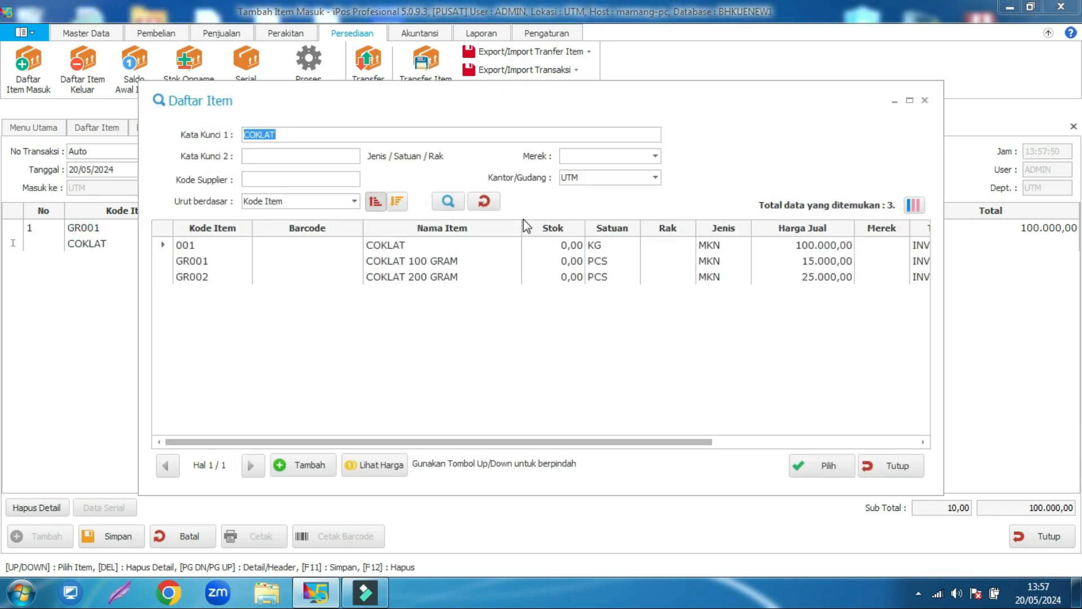
double_click(459, 277)
left_click(620, 242)
left_click_drag(650, 243, 698, 248)
type("5")
left_click(613, 314)
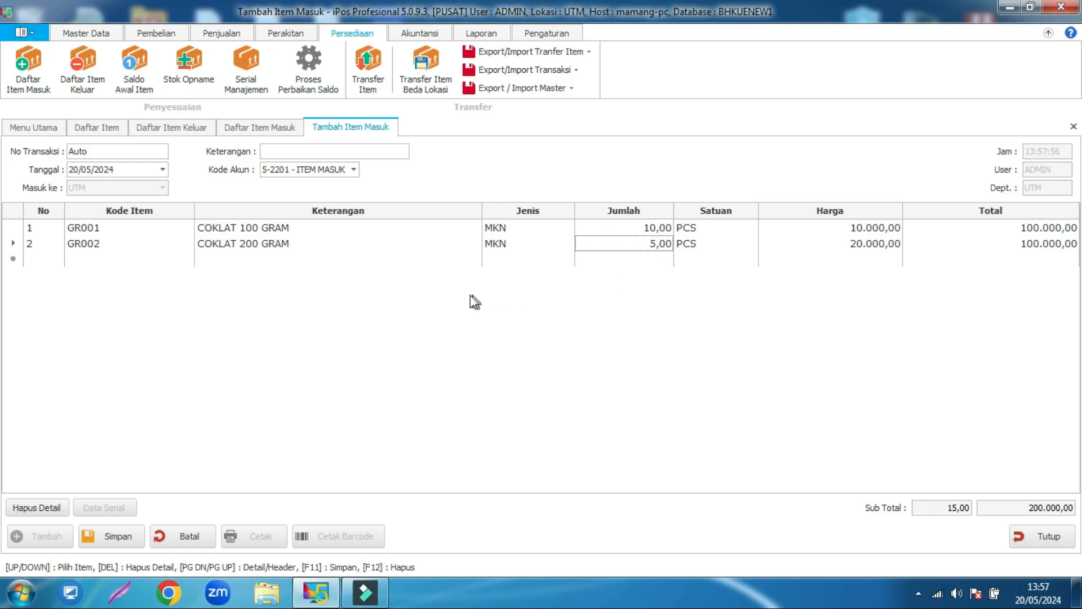
Step: Save the incoming-item transaction, and close it together with the open lists to return to the main menu
left_click(116, 535)
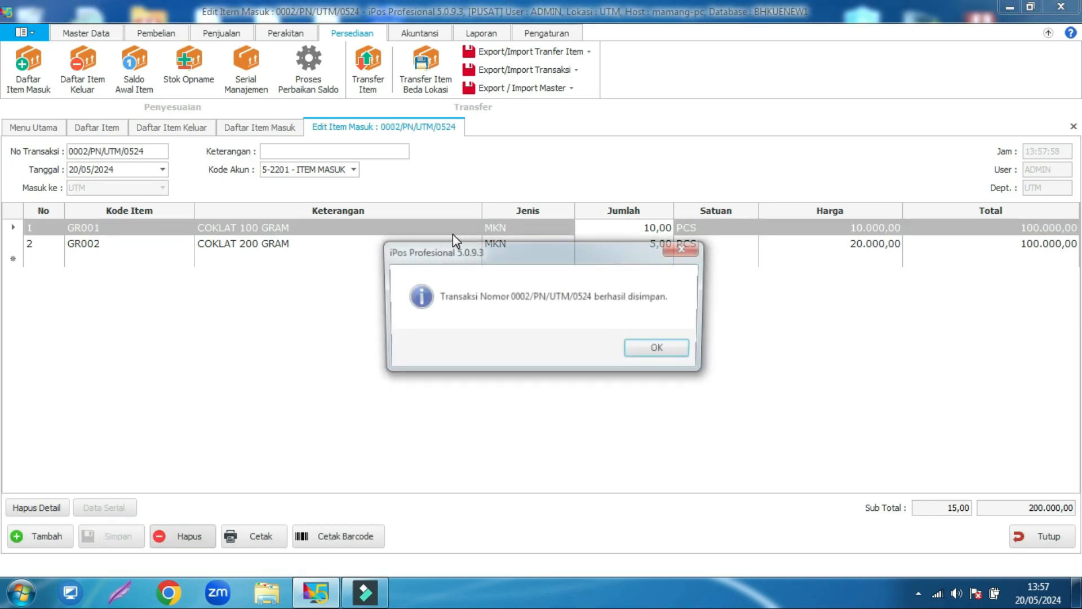
left_click(654, 354)
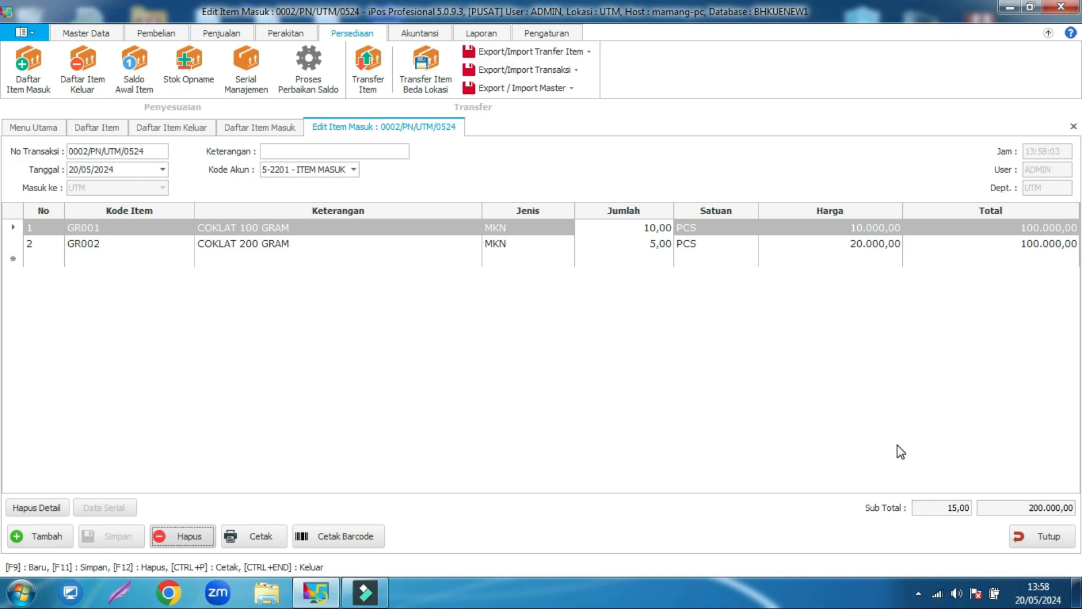
left_click(1040, 539)
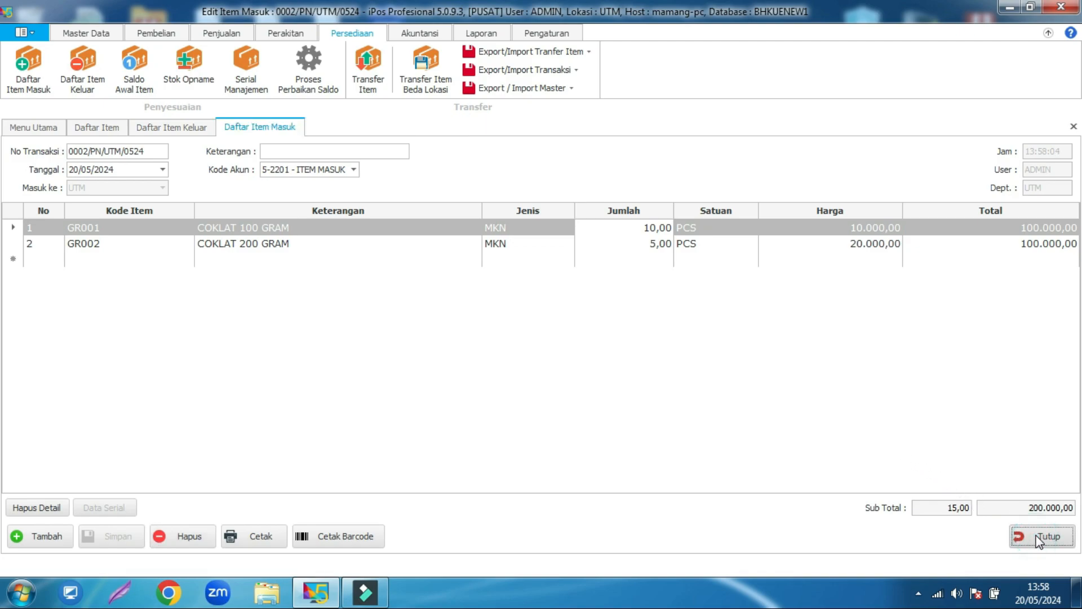
left_click(1041, 538)
left_click(1039, 536)
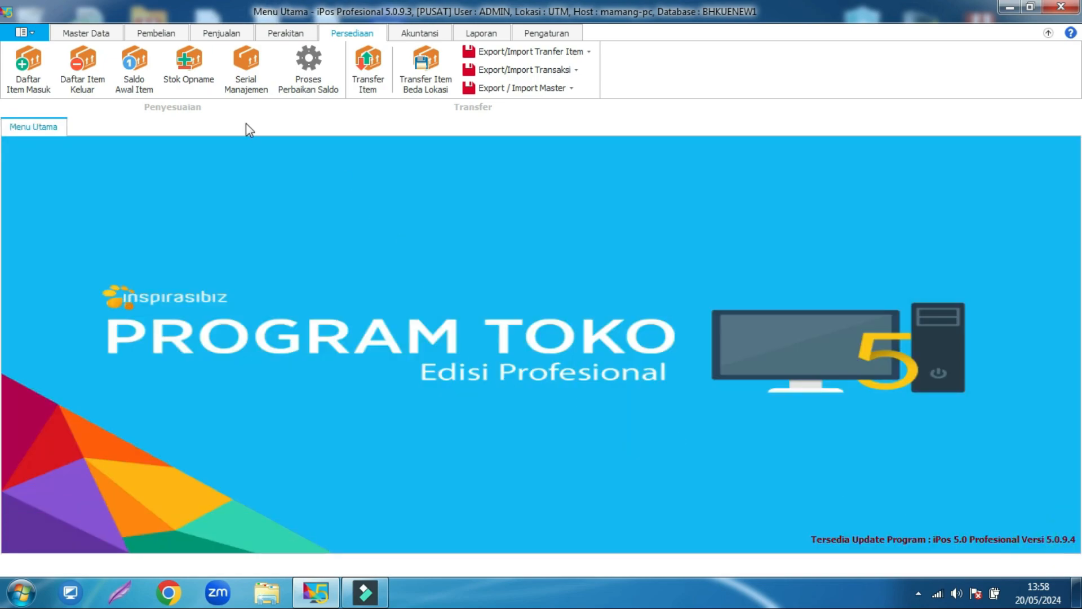
Step: Open the item list and check the stock of COKLAT 100 GRAM and COKLAT 200 GRAM
left_click(67, 32)
left_click(80, 70)
left_click(317, 311)
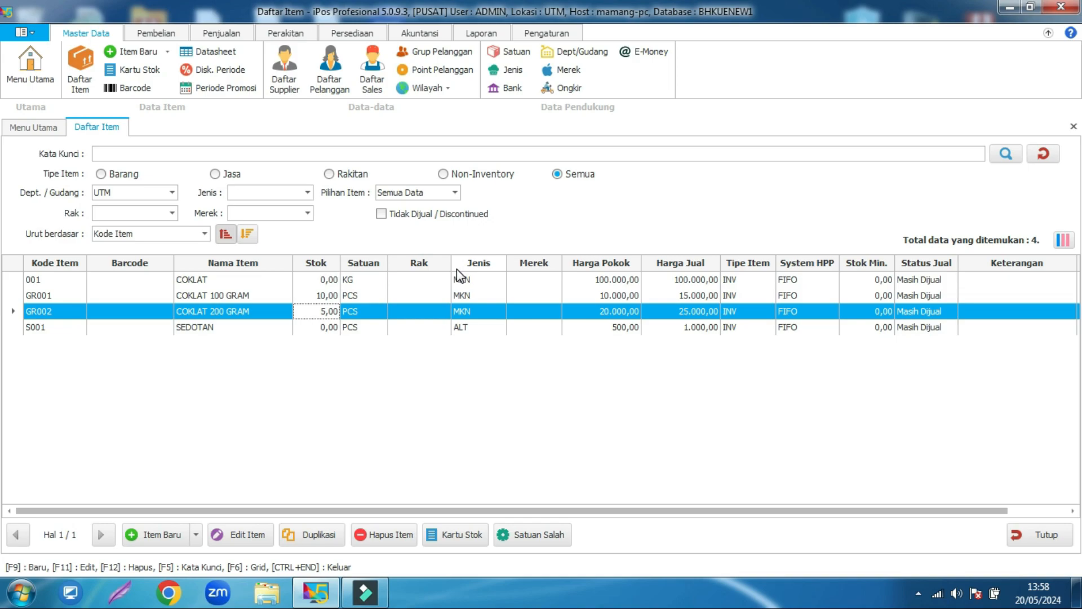
left_click(223, 295)
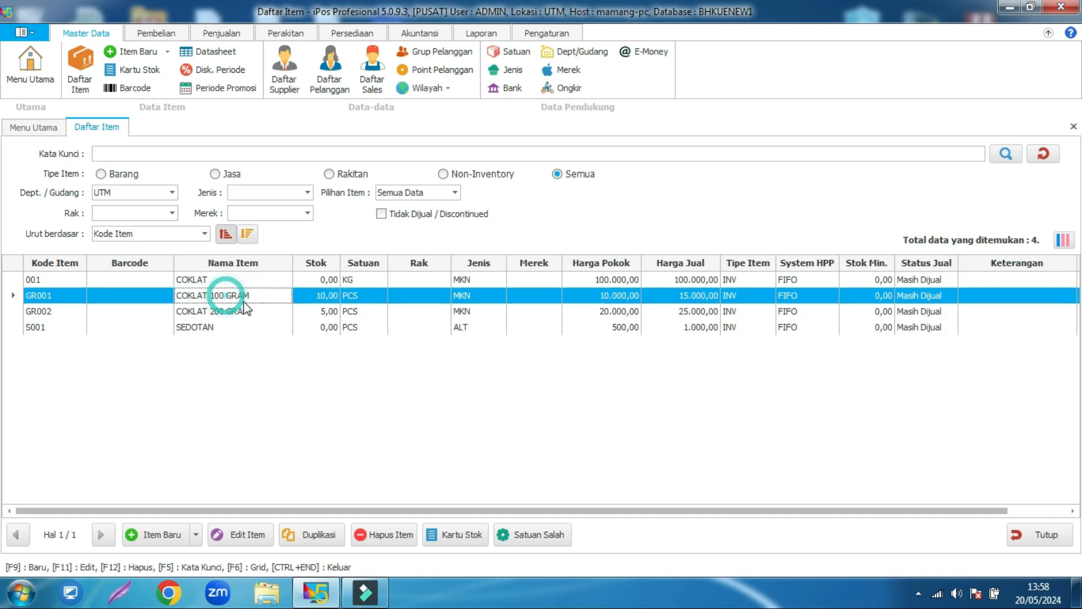
left_click(250, 311)
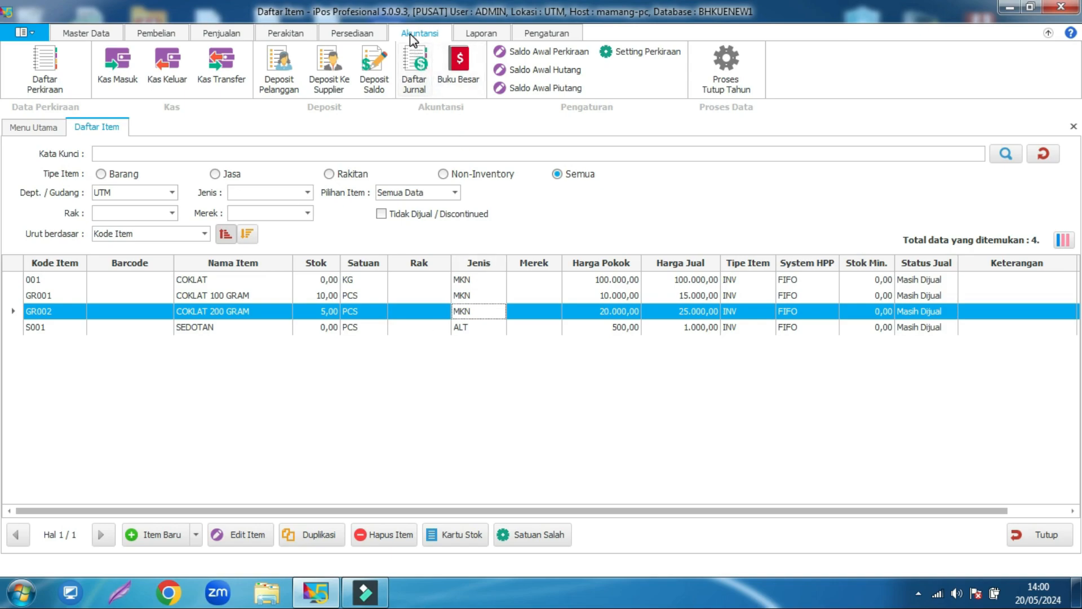
Step: Open the Biaya group in the chart of accounts (Daftar Perkiraan) and view the details of the BIAYA ATK account
left_click(45, 79)
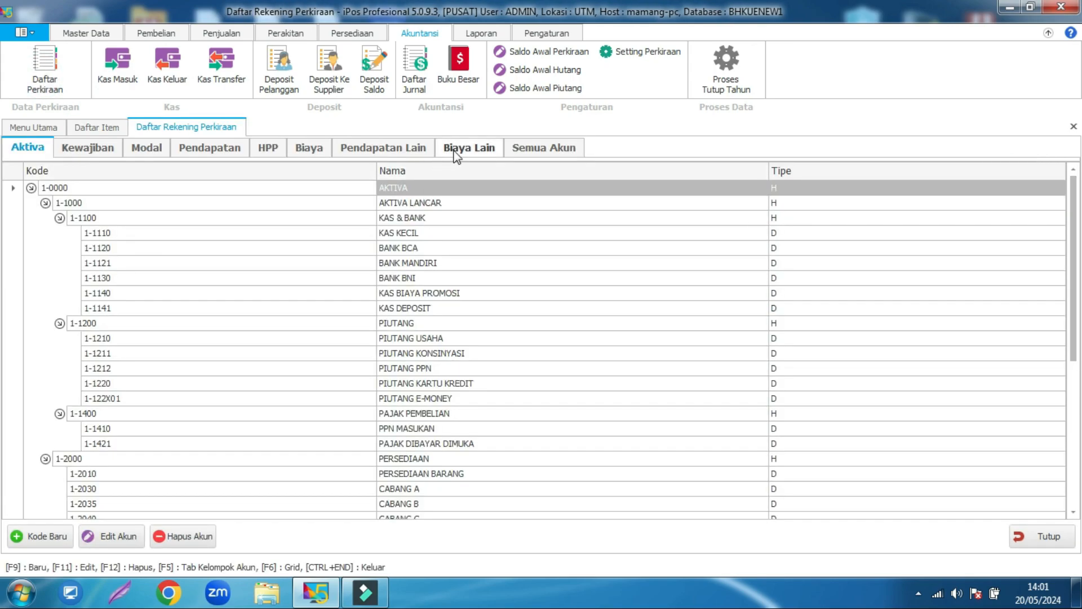
left_click(310, 148)
left_click(330, 248)
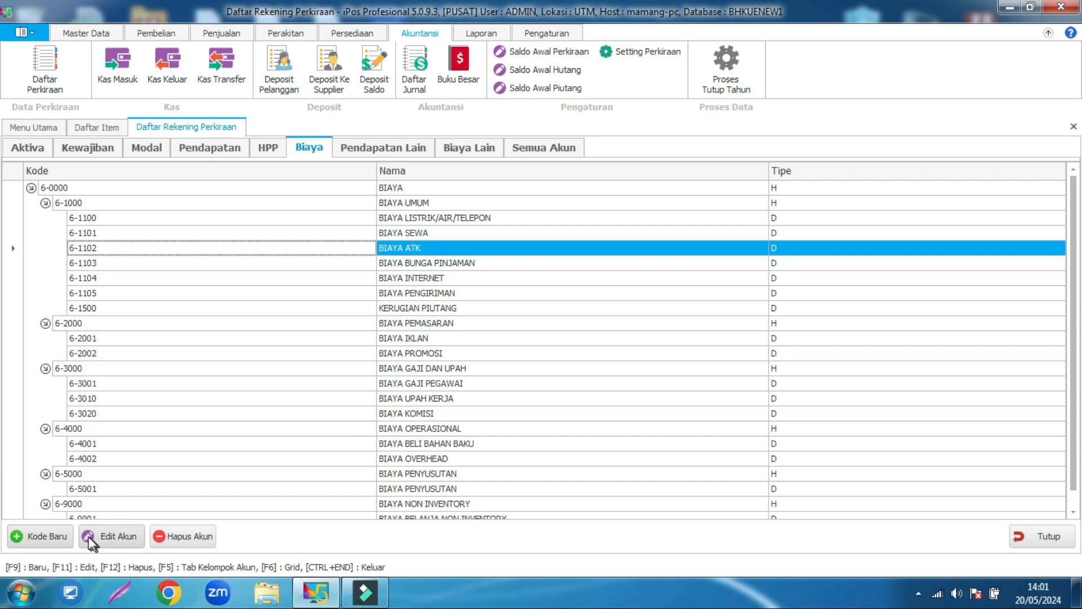
left_click(108, 536)
left_click(653, 394)
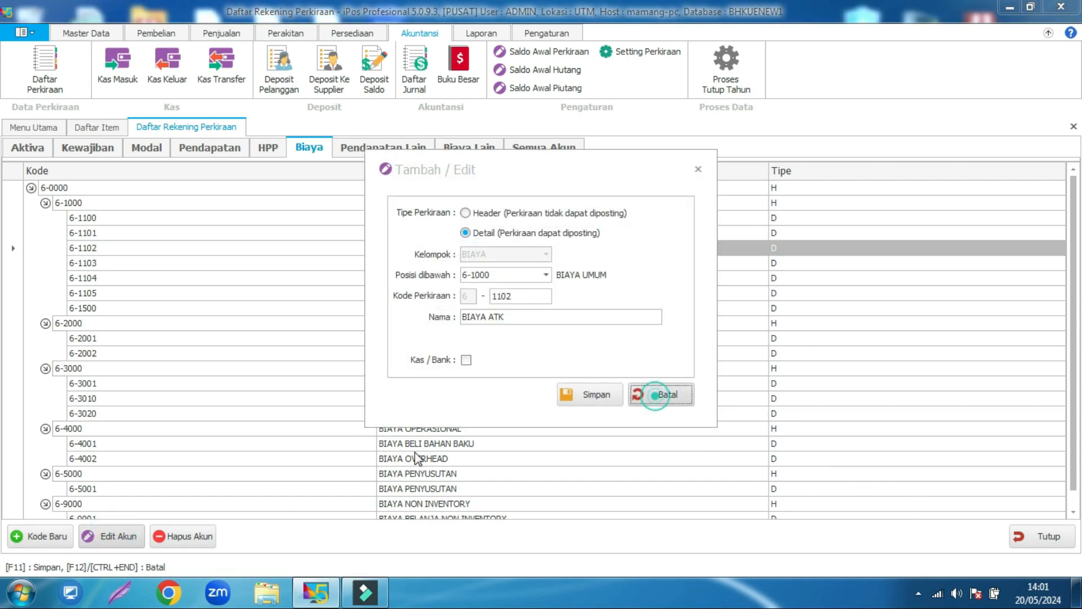
Step: Create a detail expense account with code 6-1106 named BIAYA PLASTIK under 6-1000 BIAYA UMUM and save it
left_click(33, 533)
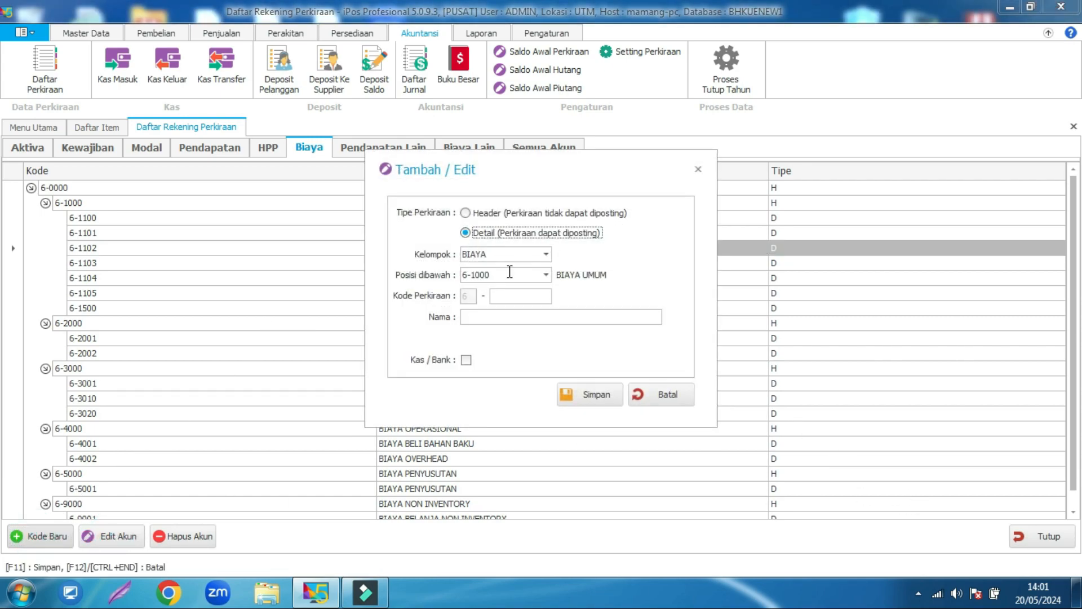
left_click_drag(546, 174, 647, 223)
left_click(621, 347)
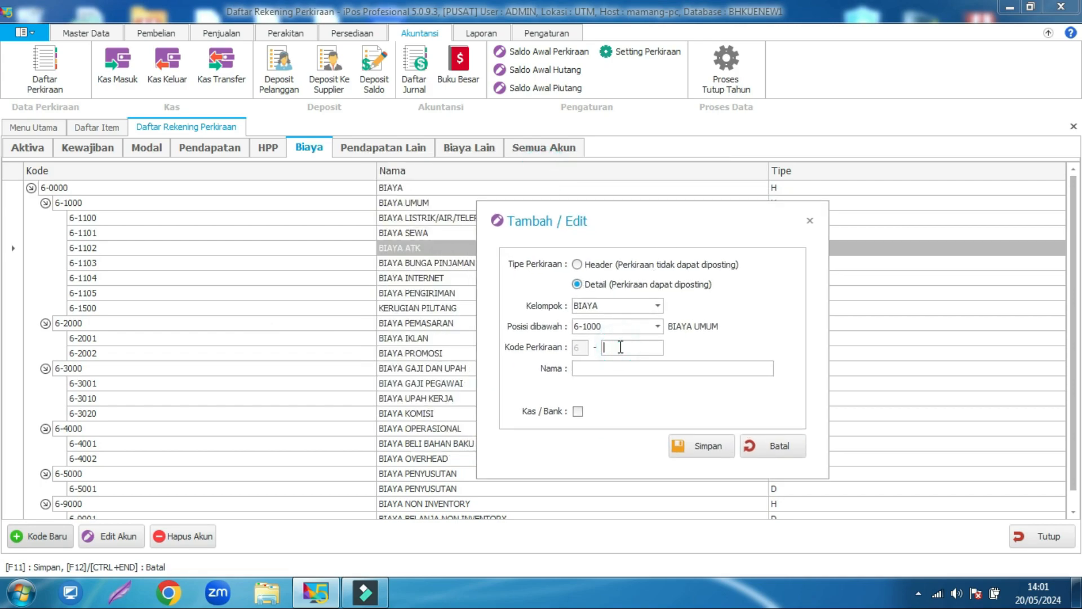
type("110bia")
key("BackSpace")
key("BackSpace")
key("BackSpace")
type("BIAYA")
left_click(689, 446)
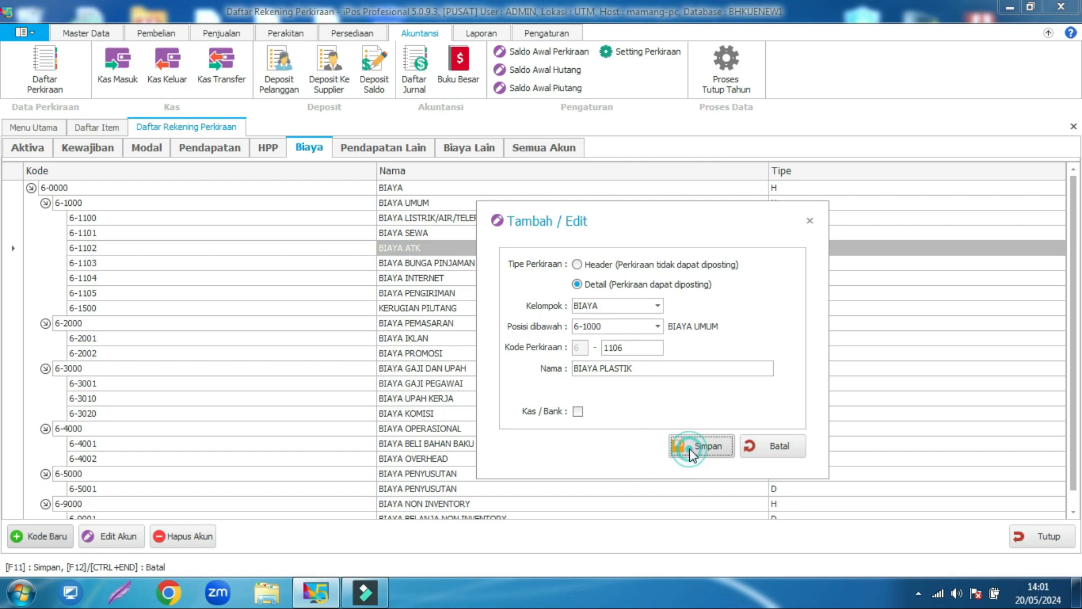
left_click(626, 349)
left_click(771, 445)
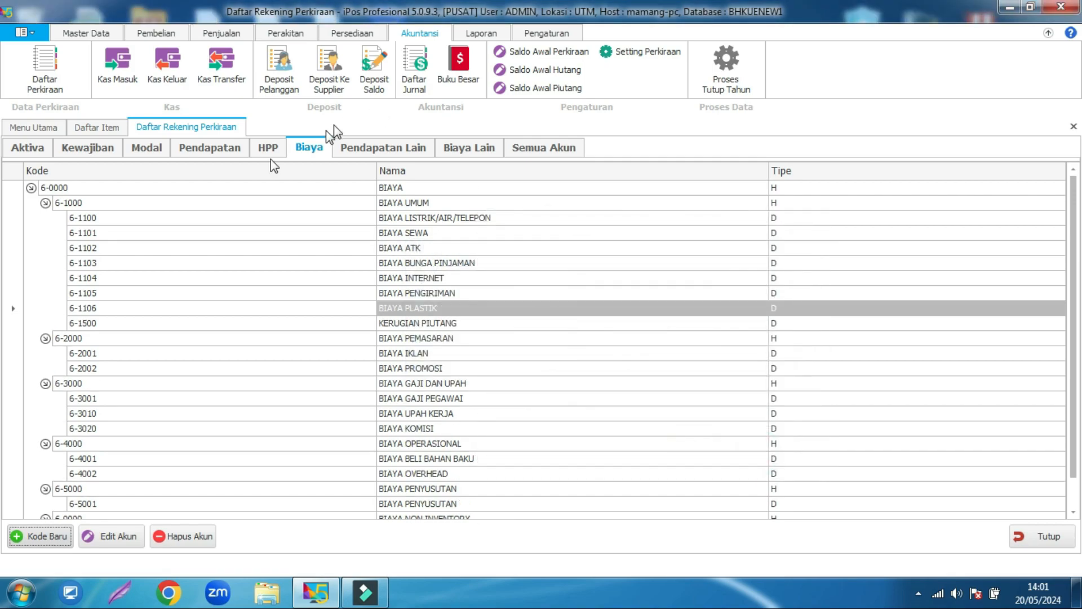
Step: Start a new cash-out transaction (Kas Keluar) and add a line for 6-1106 BIAYA PLASTIK with a total of 2.000
left_click(166, 61)
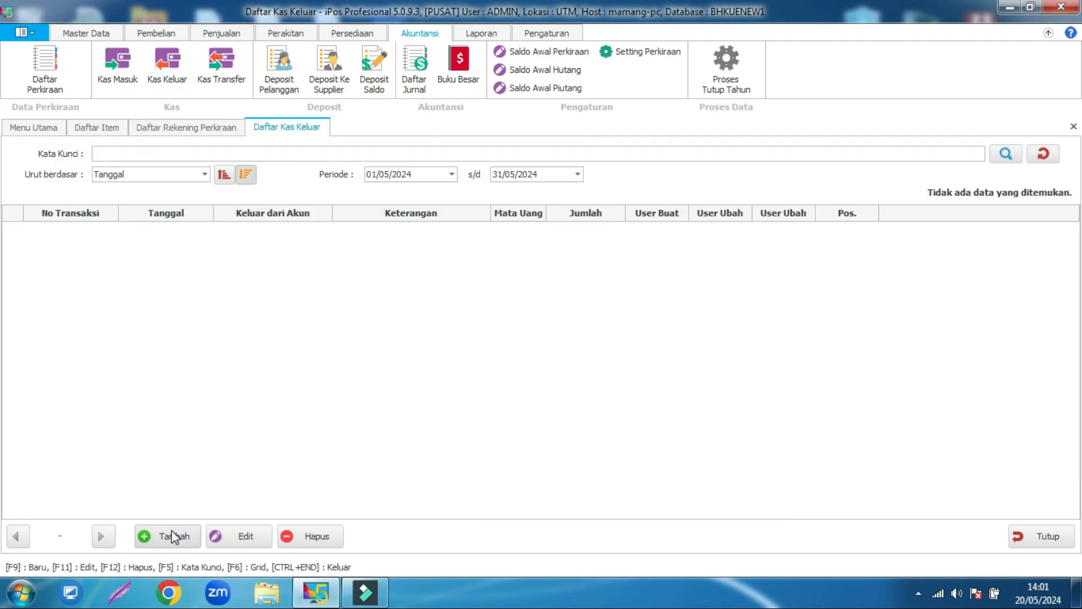
left_click(171, 533)
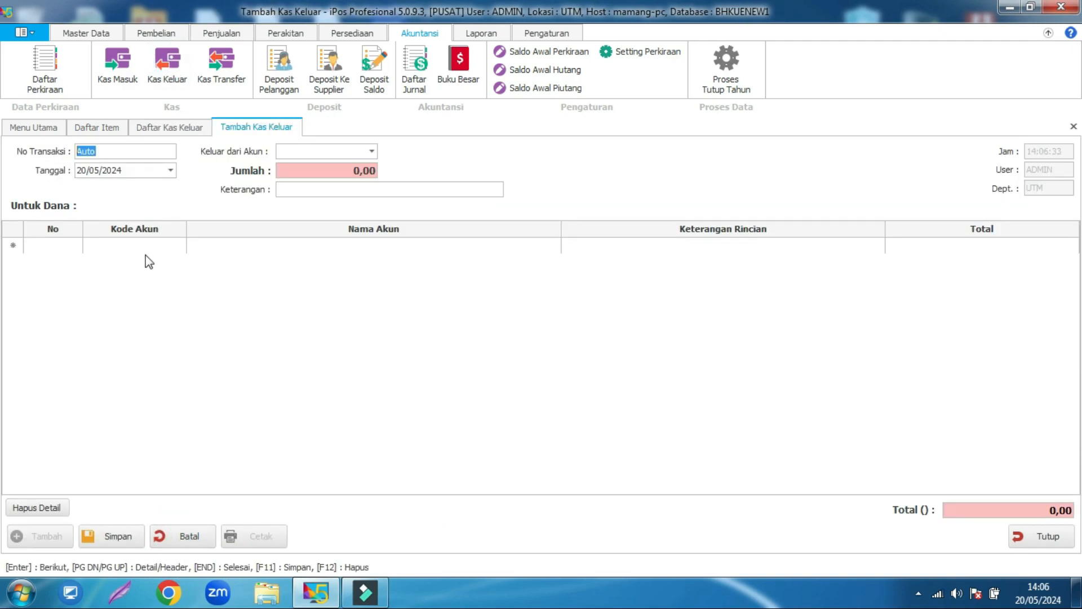
left_click(148, 245)
type("BIAYA")
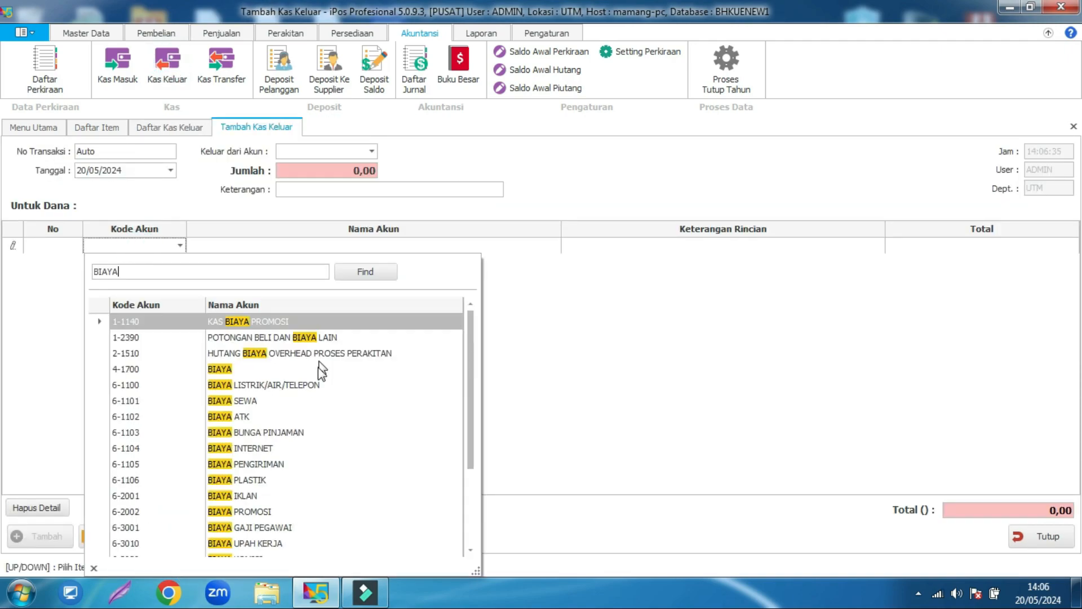
left_click(258, 480)
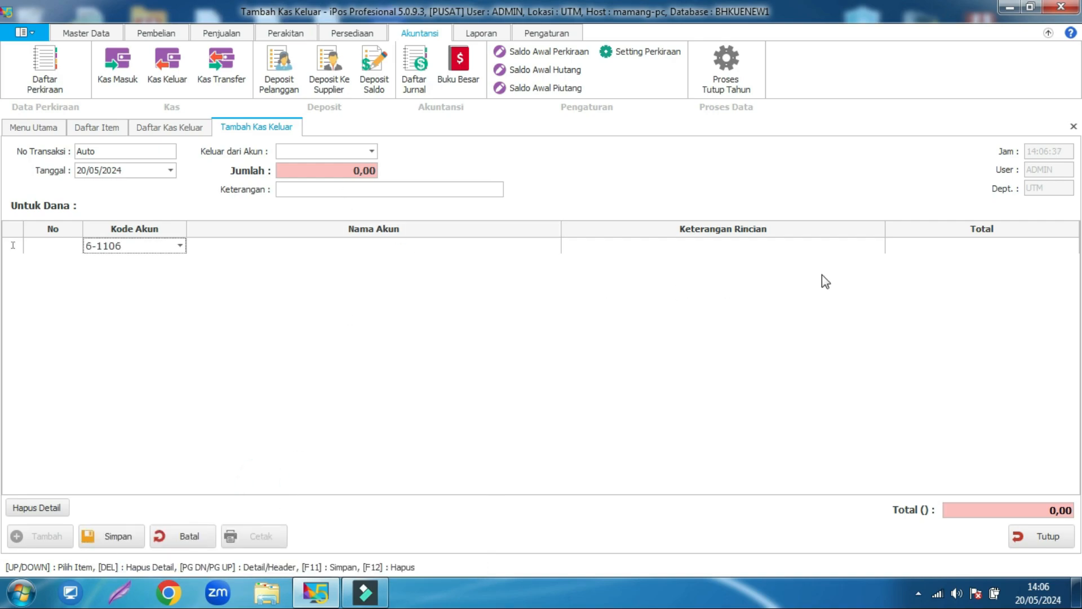
left_click(625, 255)
left_click(919, 246)
type("2.000,00")
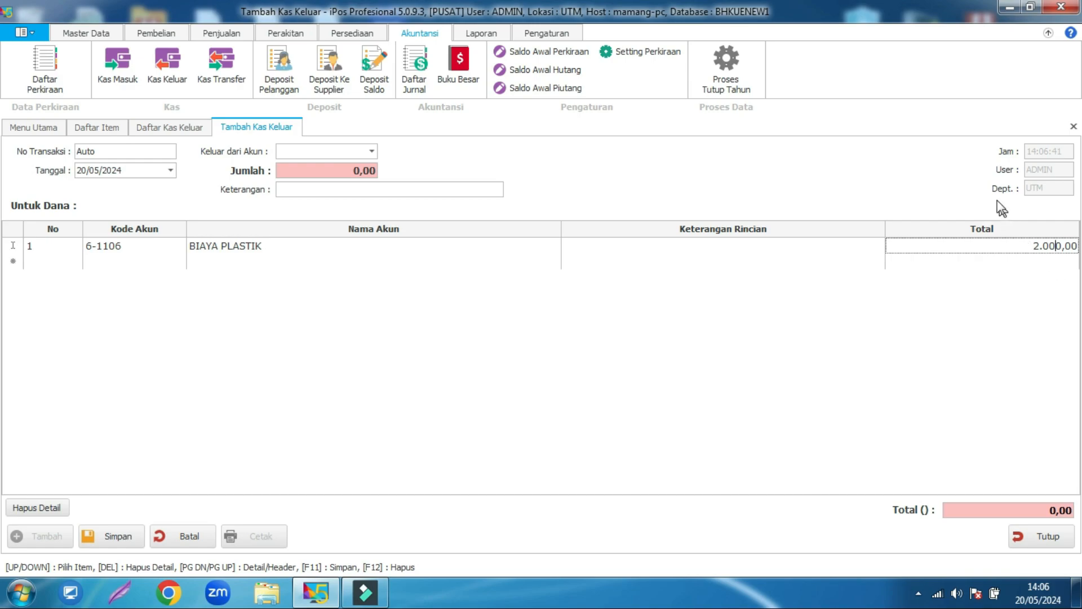
Step: Set the cash-out source account to 1-1110 KAS KECIL with an amount of 2.000 and save the transaction
left_click(366, 151)
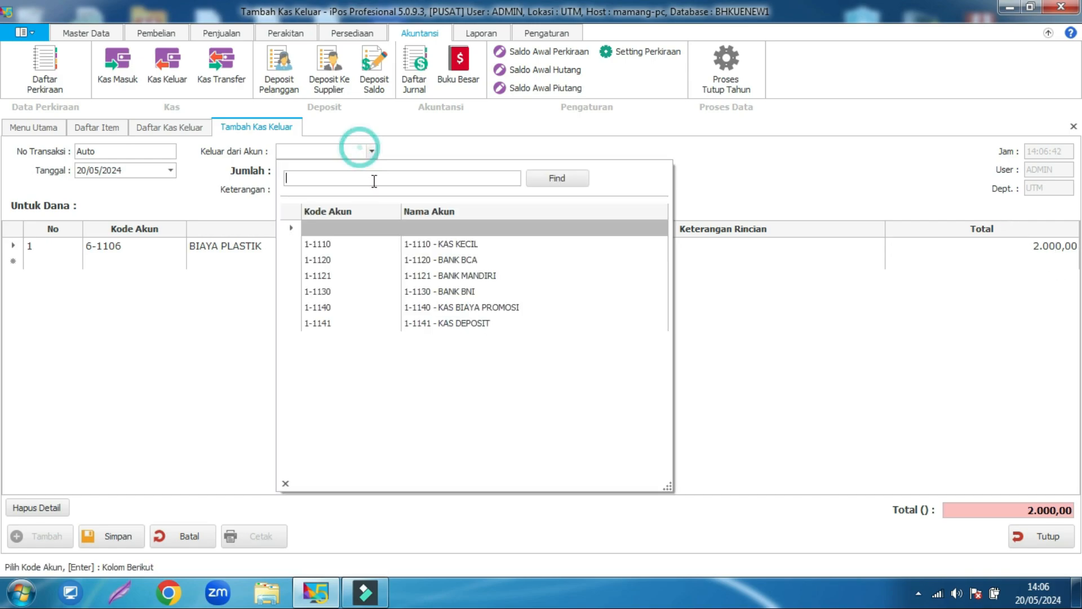
left_click(387, 239)
type("200")
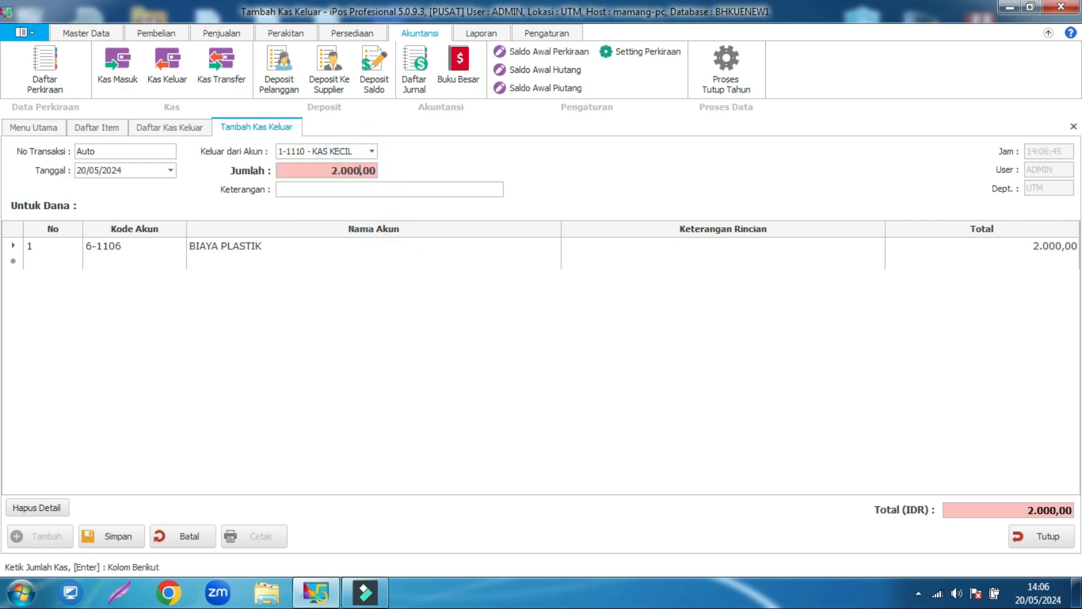
left_click(338, 341)
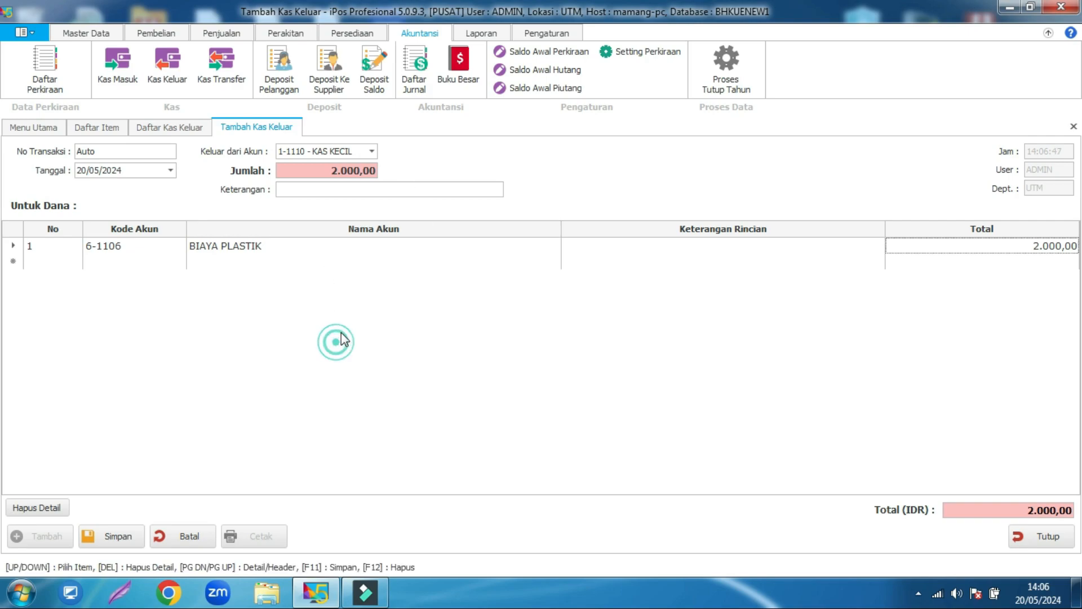
left_click(98, 535)
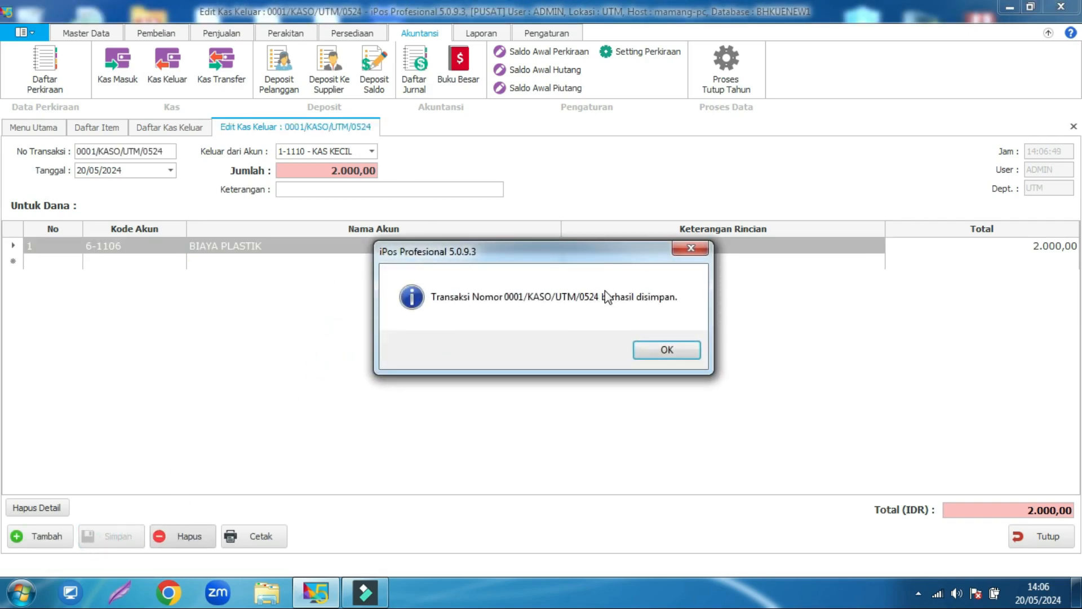
left_click(656, 354)
Step: Close the cash-out transaction and its list, and refresh the item list
left_click(1039, 542)
left_click(1040, 541)
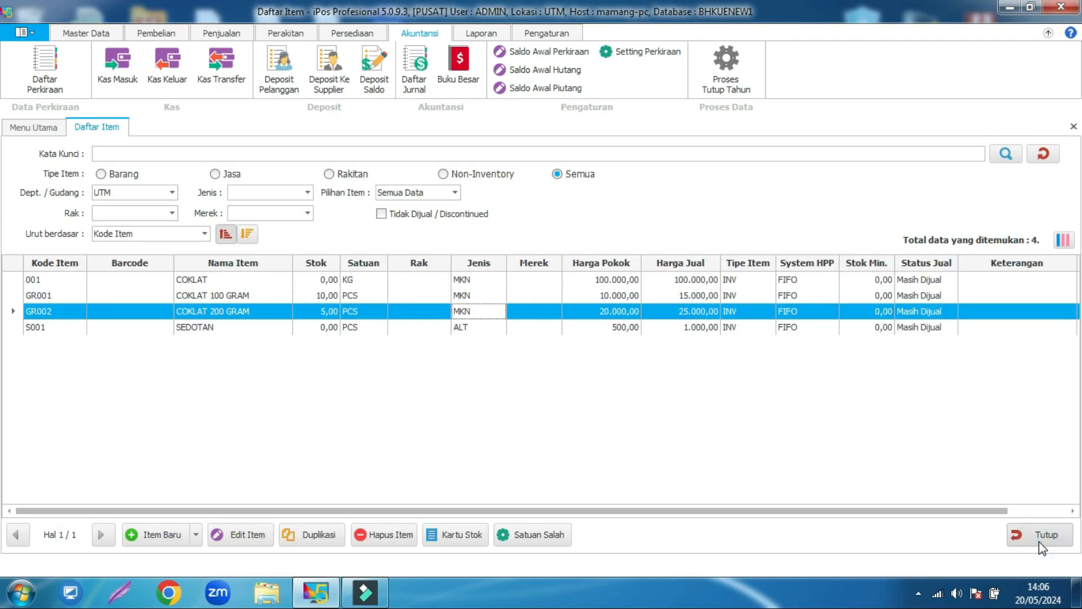
left_click(1044, 154)
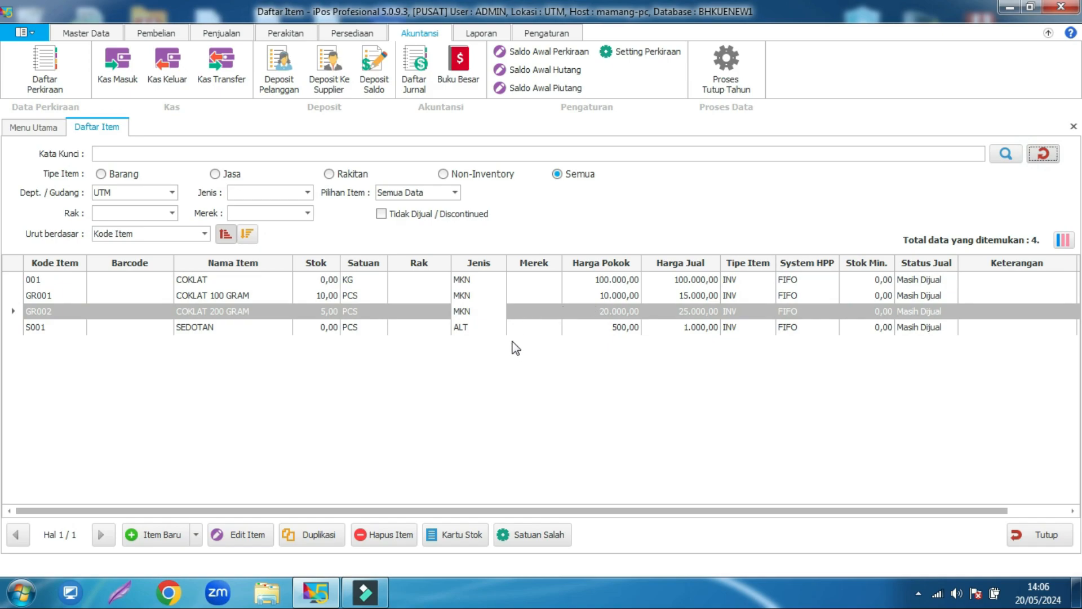
Step: Start a new cashier sale (Penjualan Kasir), search for COKLAT, and add one COKLAT 100 GRAM (GR001)
left_click(225, 32)
left_click(125, 88)
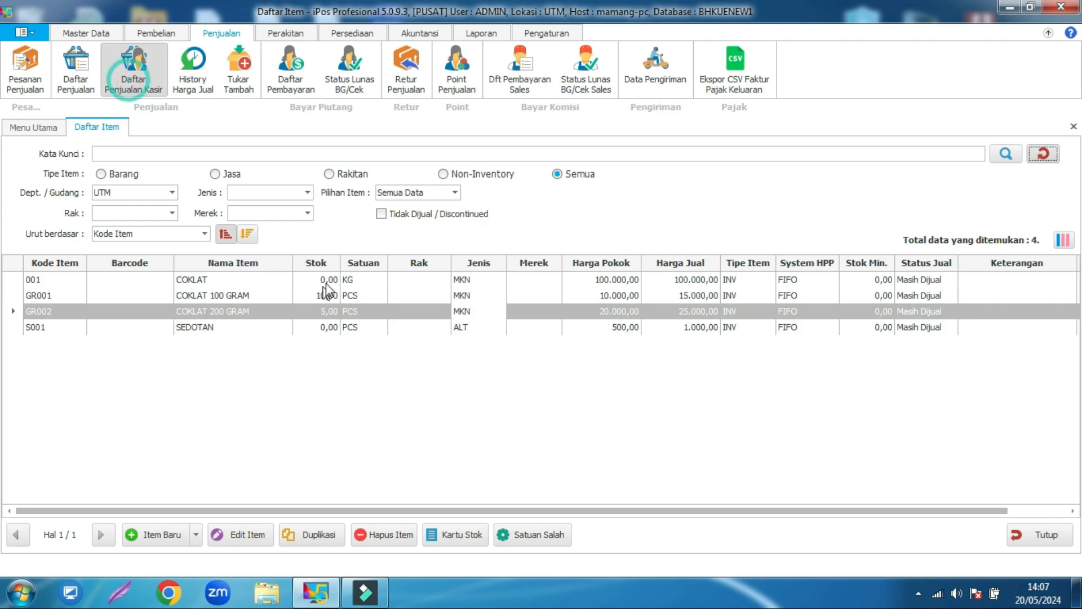
left_click(167, 539)
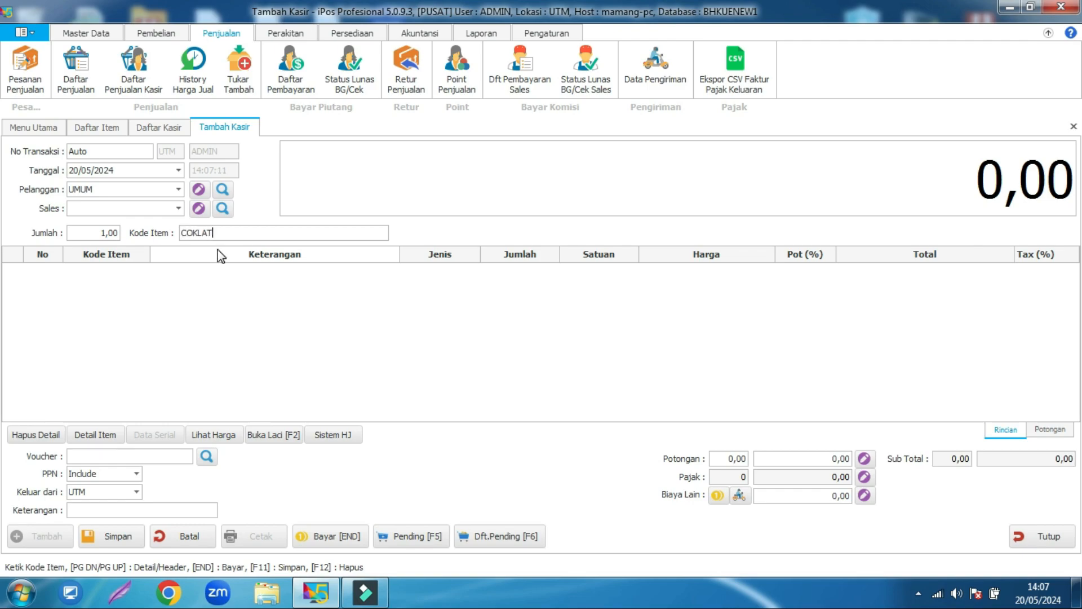
type("COKLAT")
key("Return")
double_click(423, 261)
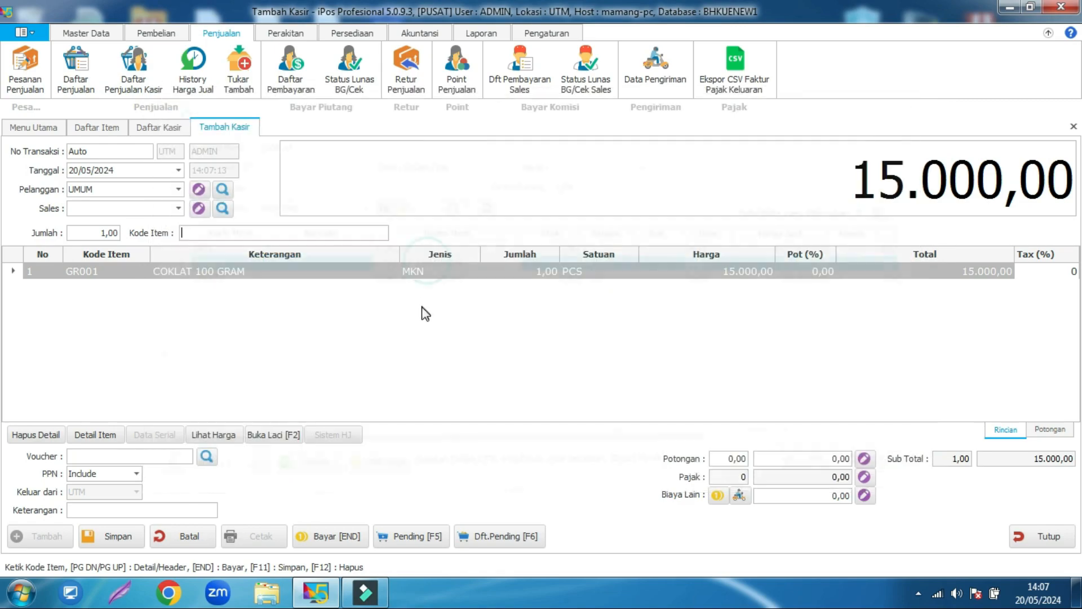
Step: Pay the sale with 20.000 in cash and save it, then close the empty follow-up sale without saving
left_click(355, 535)
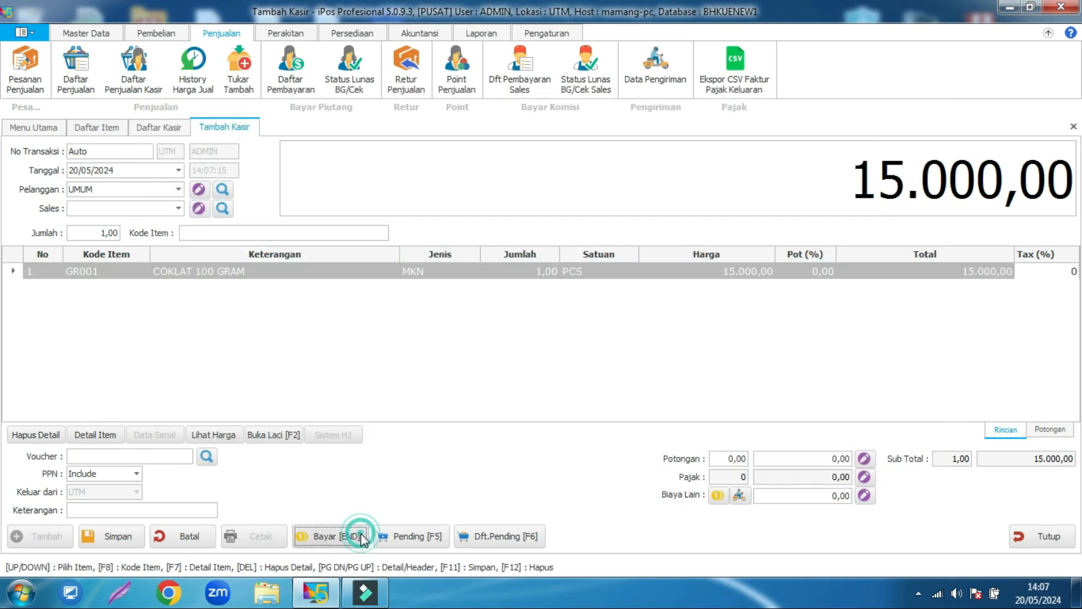
type("200000,00")
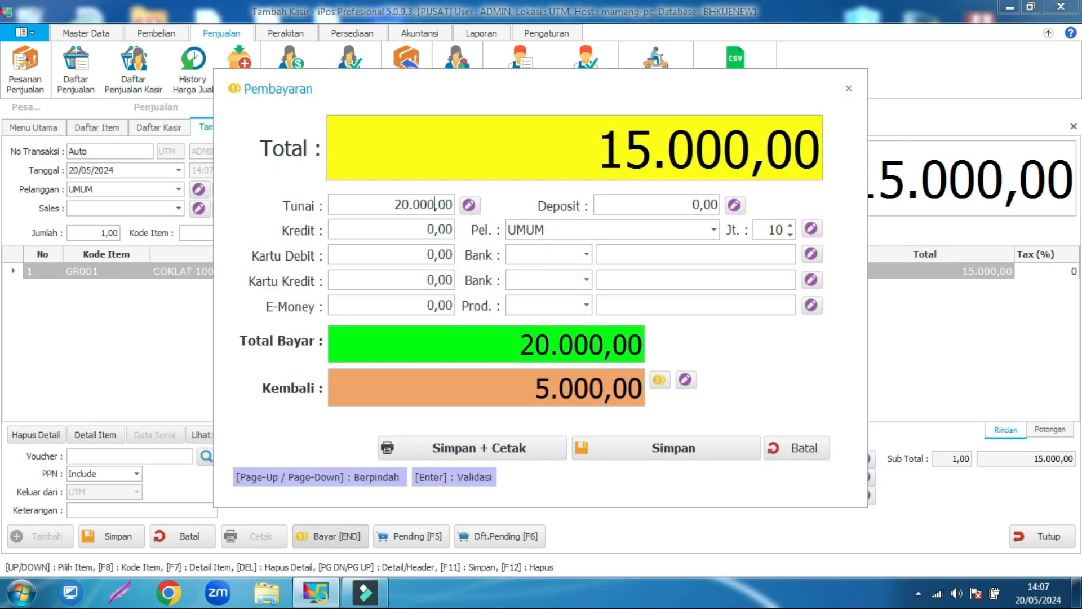
left_click(641, 457)
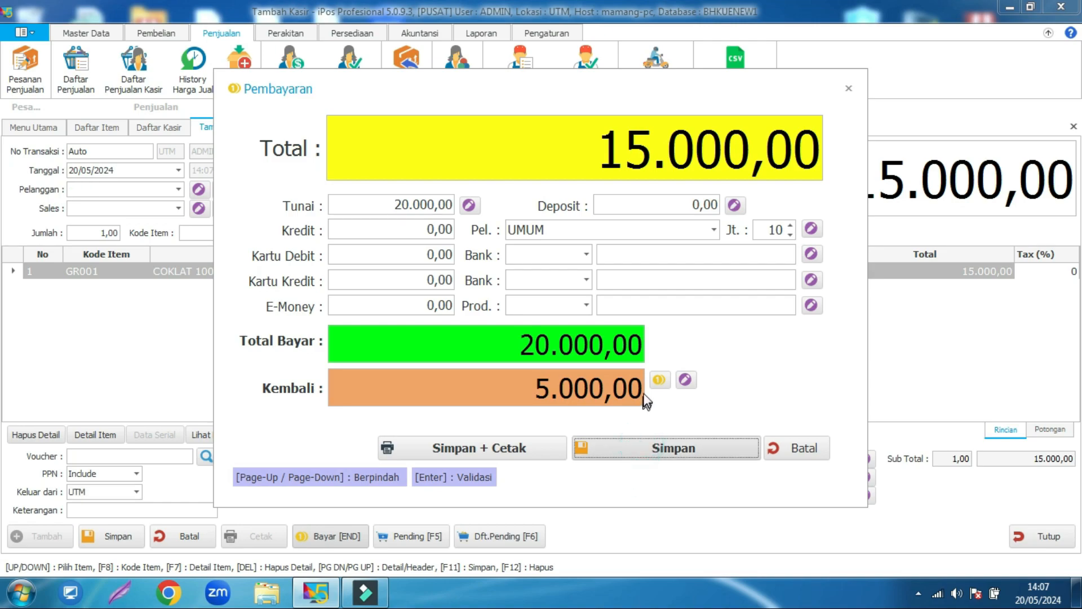
left_click(632, 448)
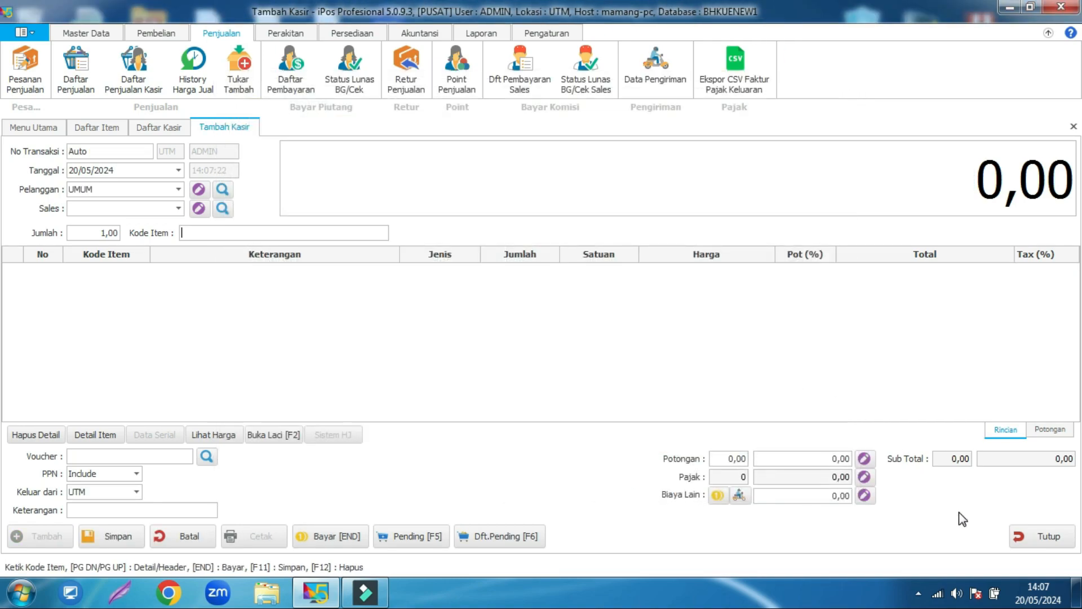
left_click(1018, 542)
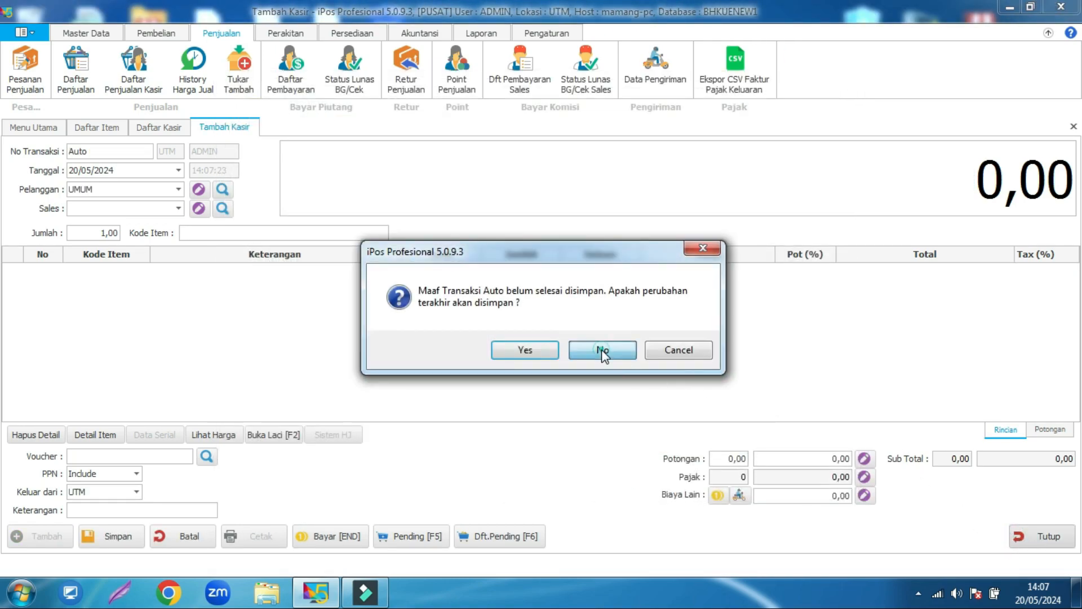
left_click(603, 350)
left_click(1041, 537)
Step: Preview the Laporan Laba Kotor Jual Rekap report for 01/05/2024 to 31/05/2024, review the sale's profit, and close the preview
left_click(478, 34)
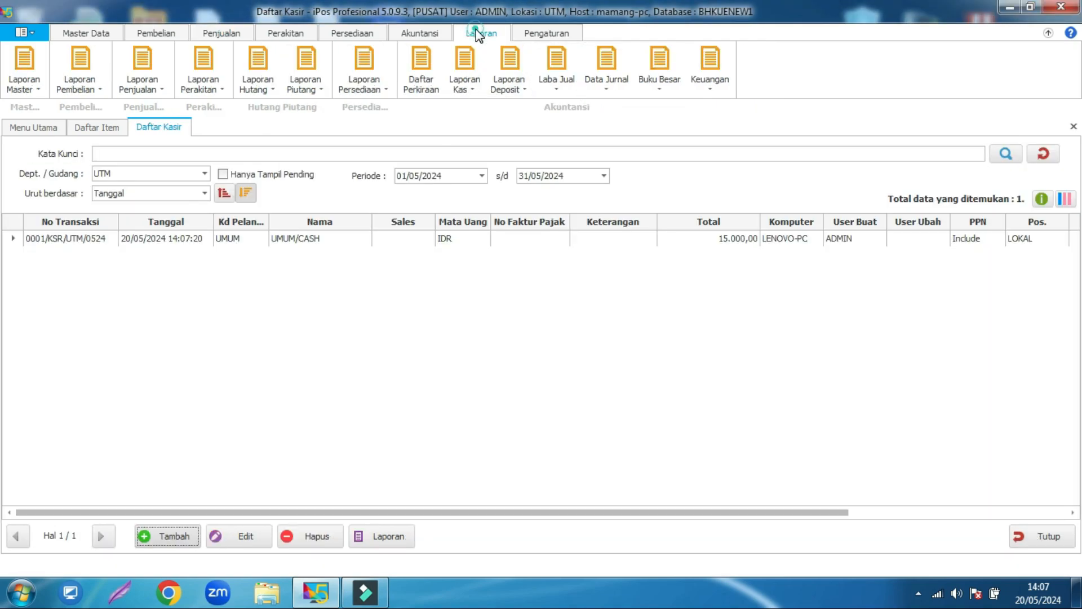
left_click(558, 77)
left_click(587, 104)
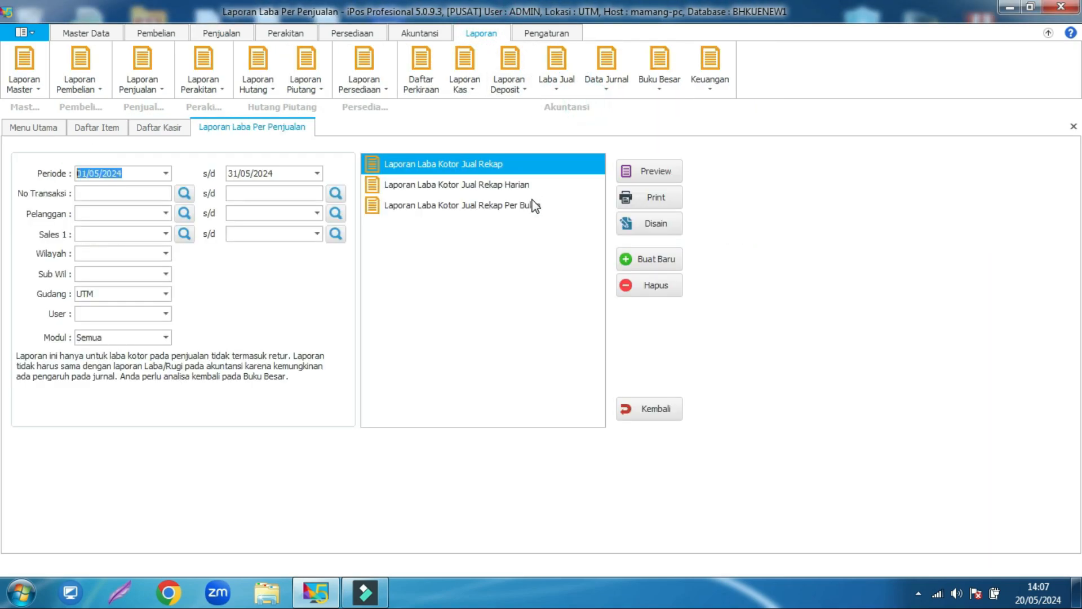
left_click(626, 172)
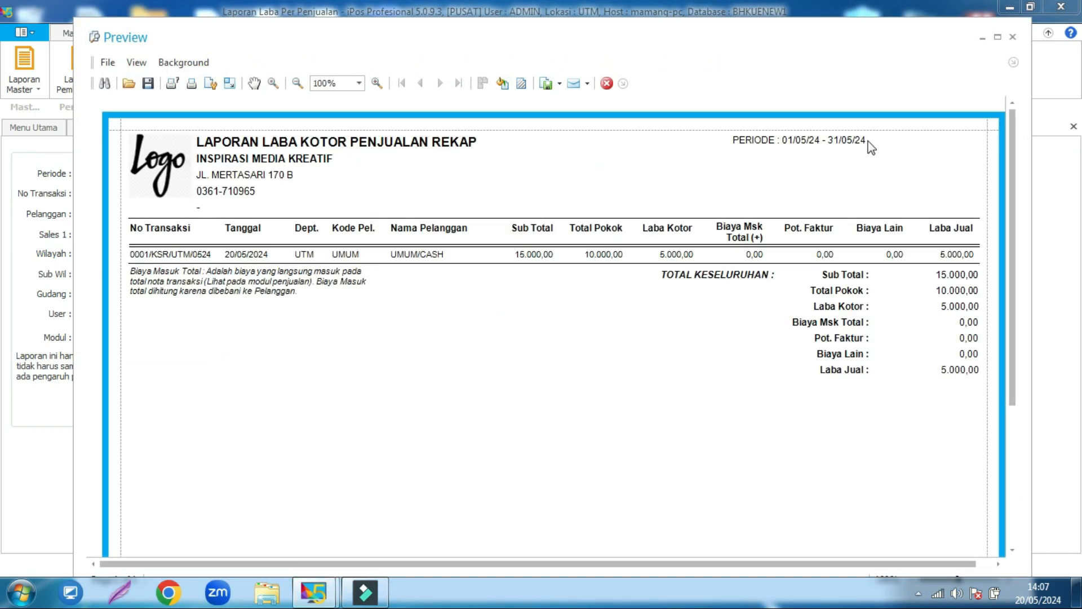
left_click(1012, 37)
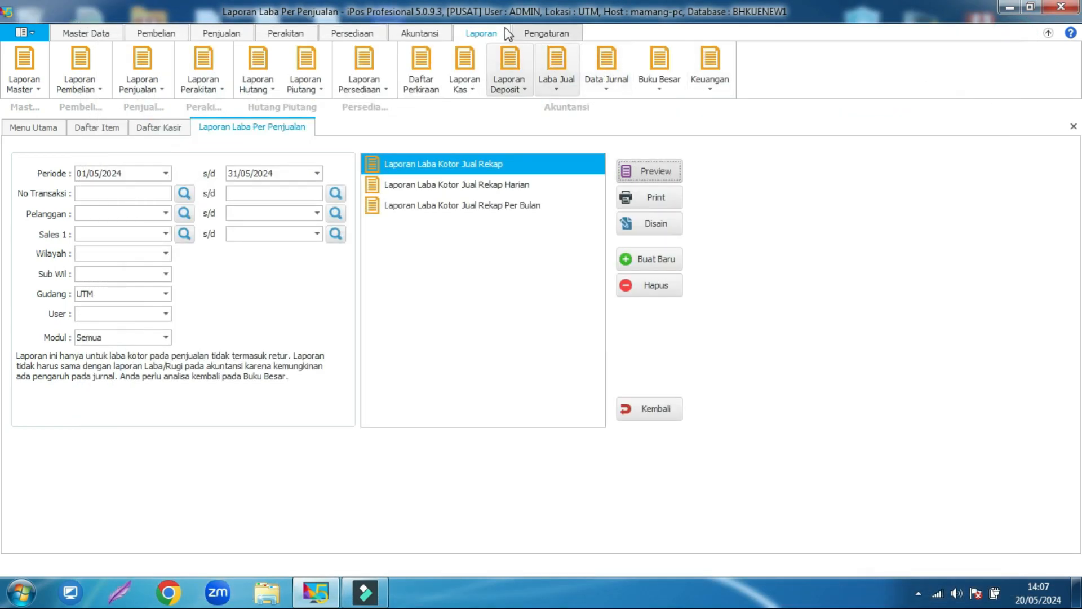
Step: Preview the profit and loss report (Laba Rugi) for Mei 2024, examine its cost and expense lines, and close it
left_click(708, 73)
left_click(740, 125)
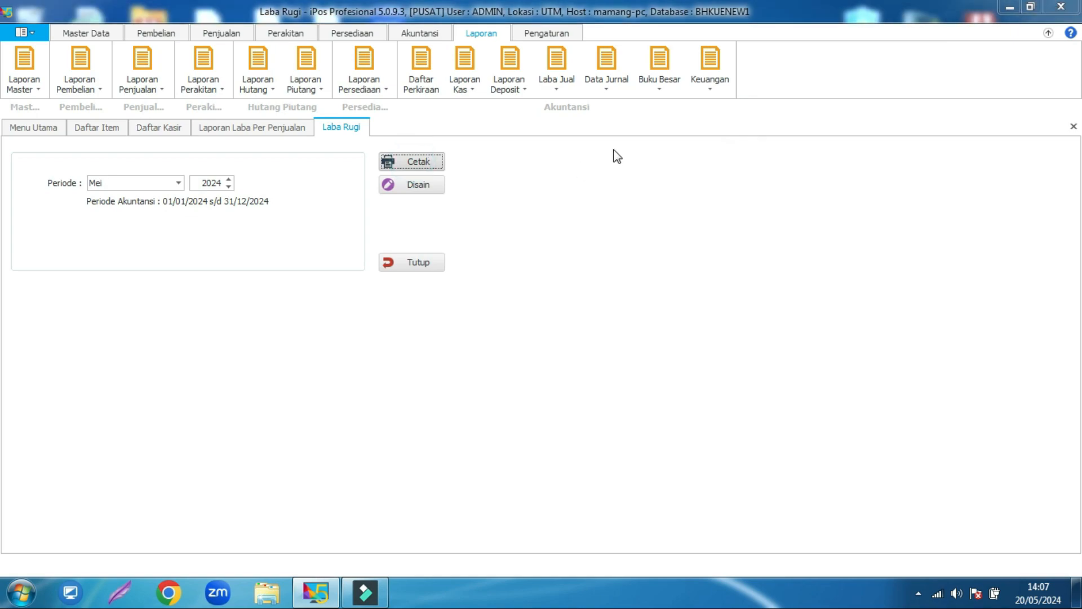
key("Return")
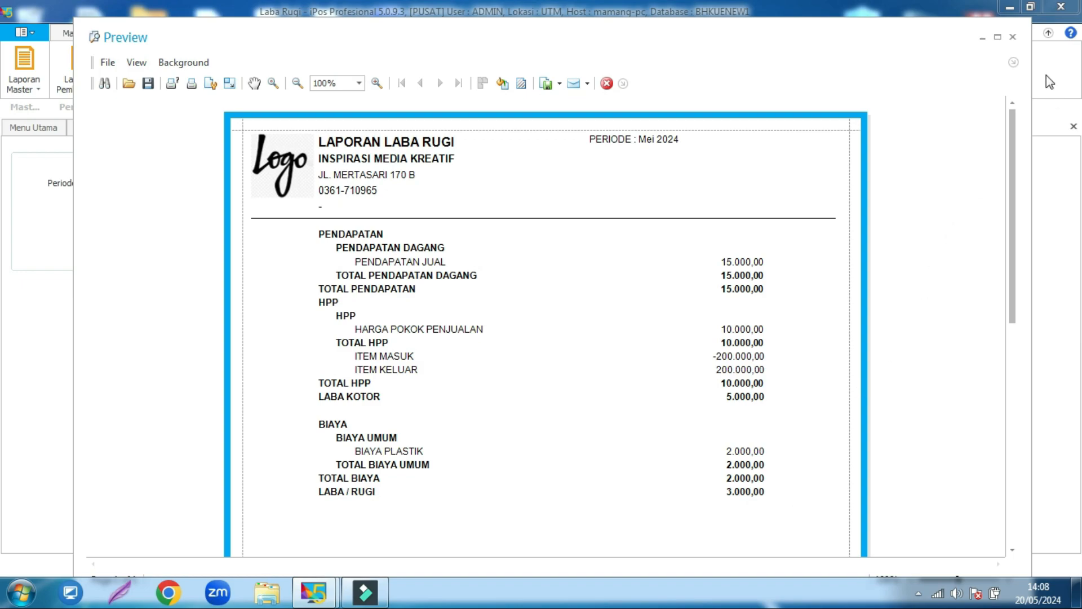
left_click(1013, 36)
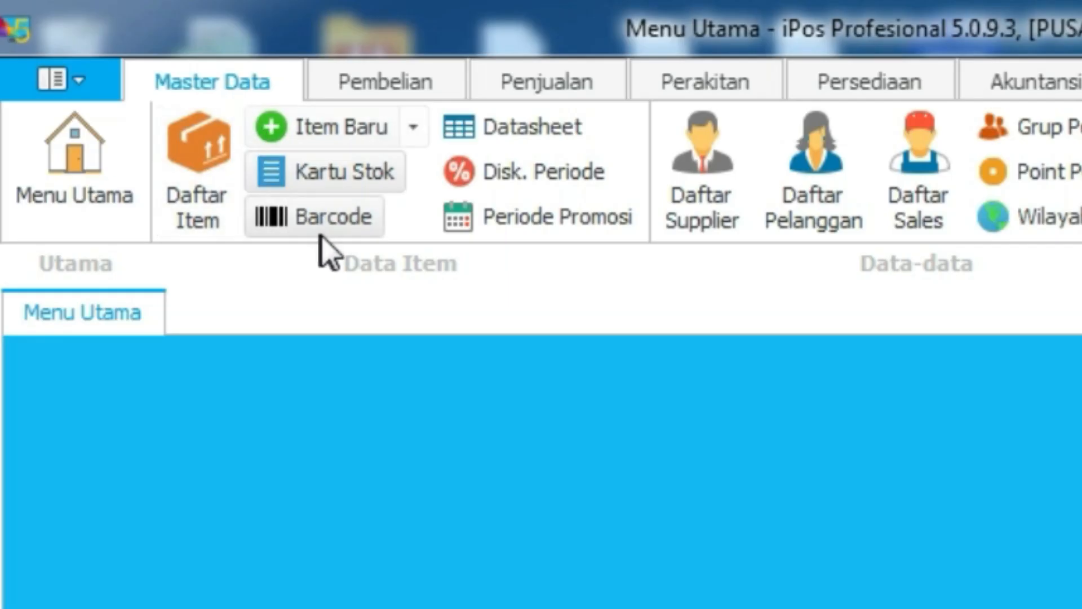
Step: Preview barcode labels for GR001 COKLAT 100 GRAM using the ROL_106x15 layout with the Harga Jual price code active
left_click(319, 231)
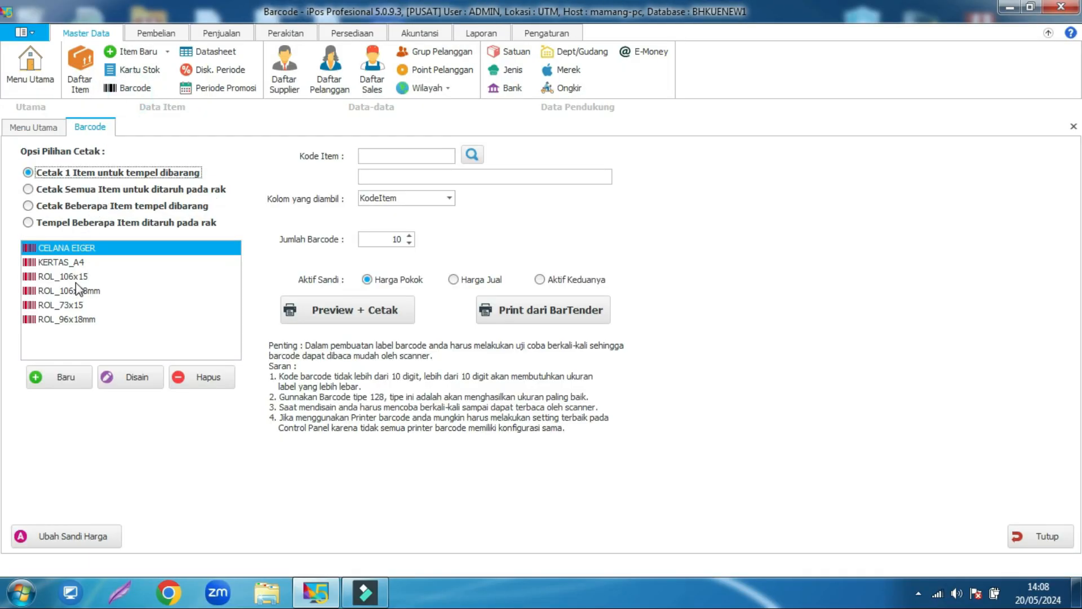
left_click(70, 276)
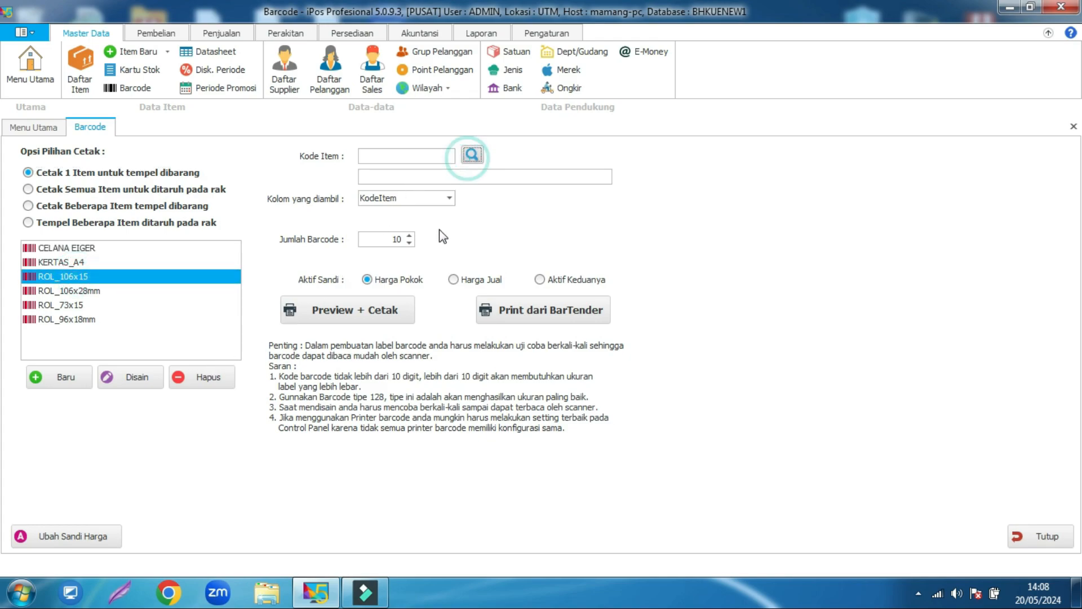
double_click(426, 266)
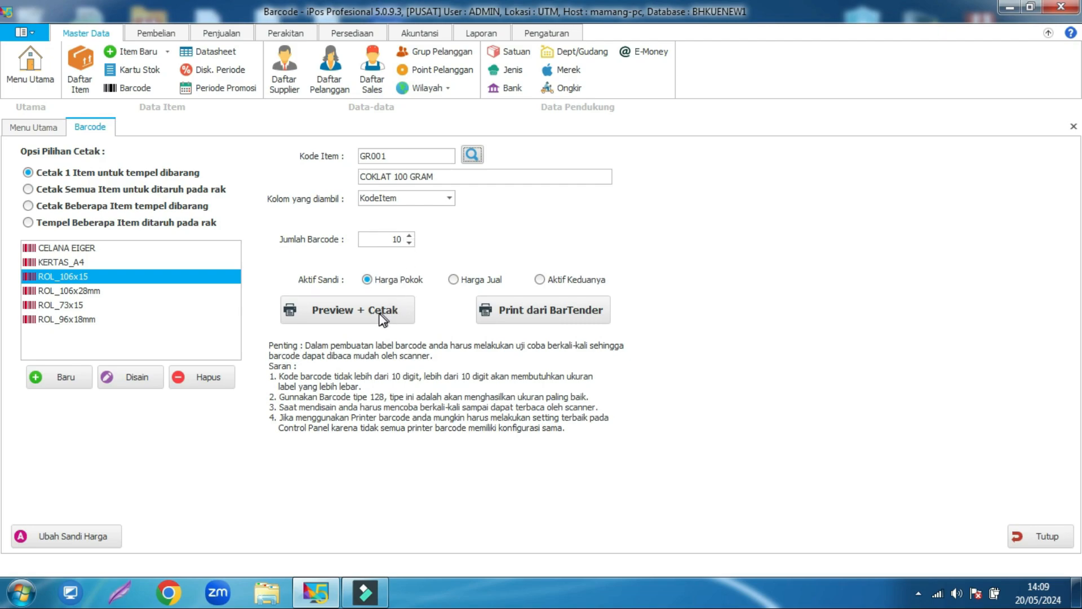
left_click(459, 280)
left_click(338, 305)
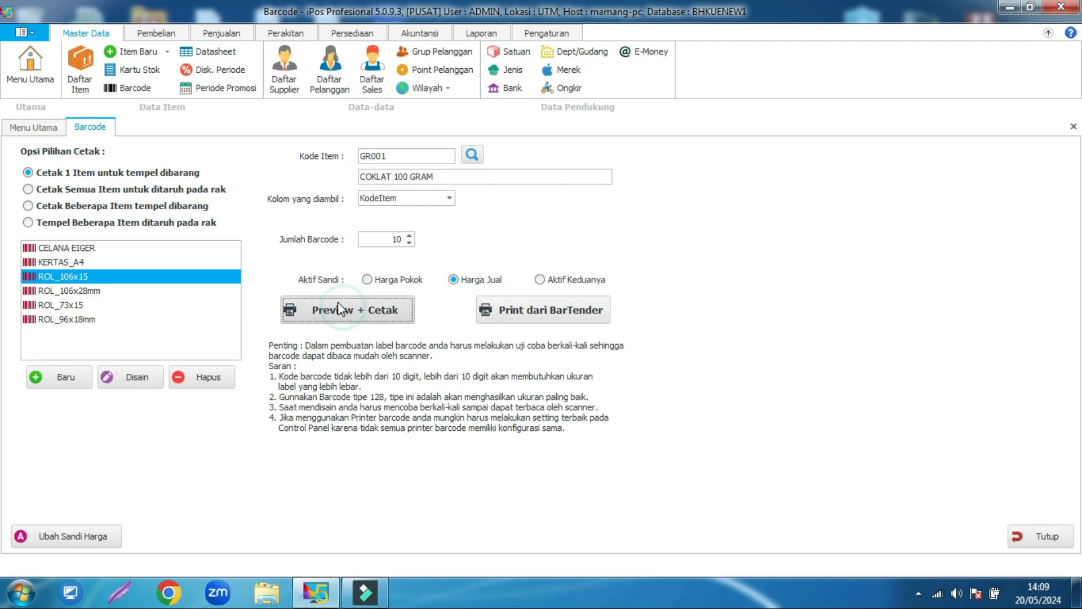